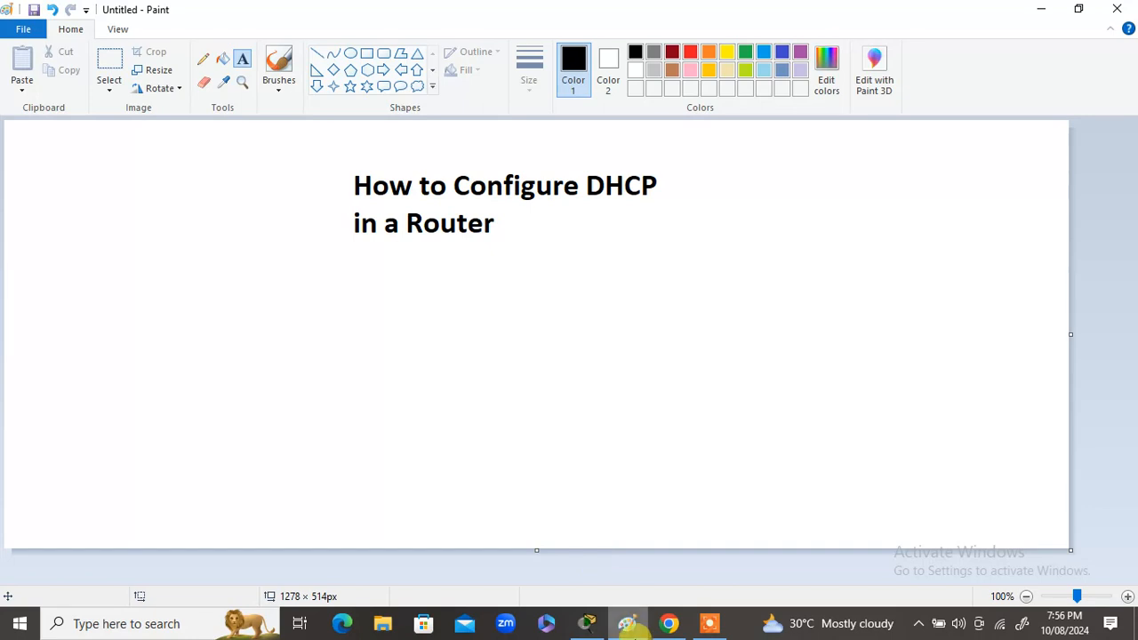
- Switch to Cisco Packet Tracer and delete the entire existing topology from the logical workspace
{"action": "left_click", "coordinate": [587, 624]}
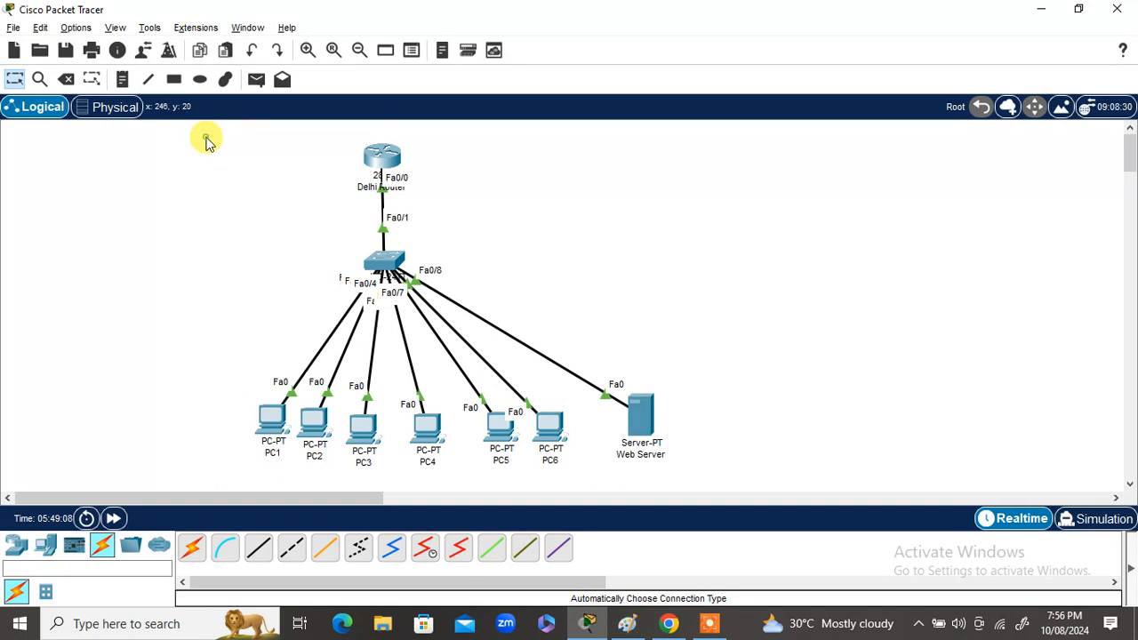
{"action": "left_click_drag", "start_coordinate": [205, 136], "coordinate": [791, 526]}
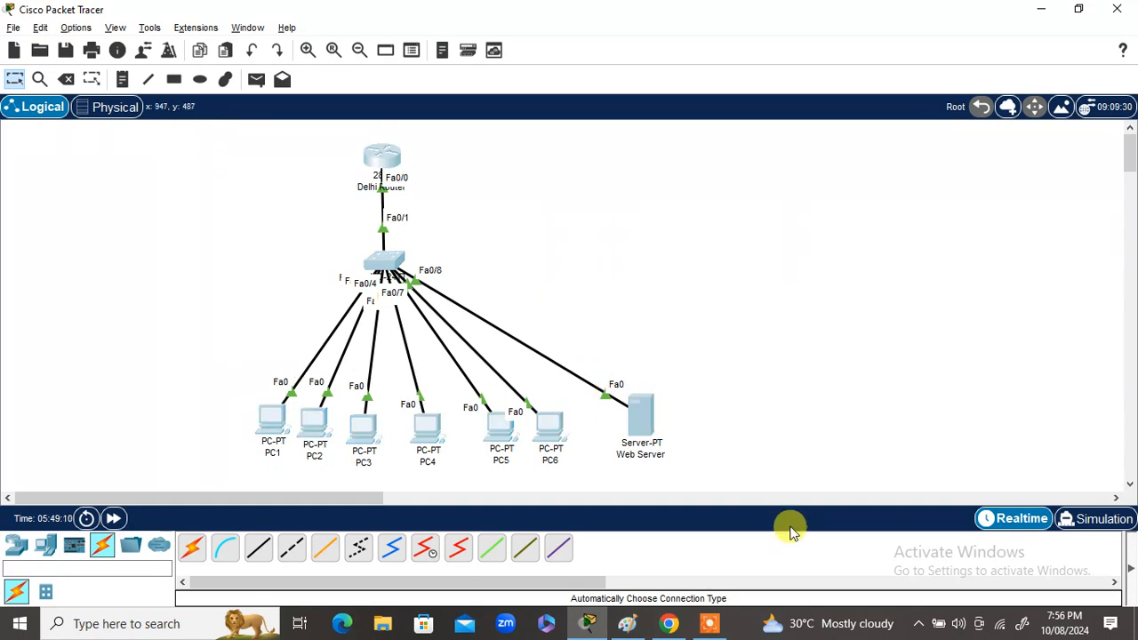
{"action": "key", "text": "Delete"}
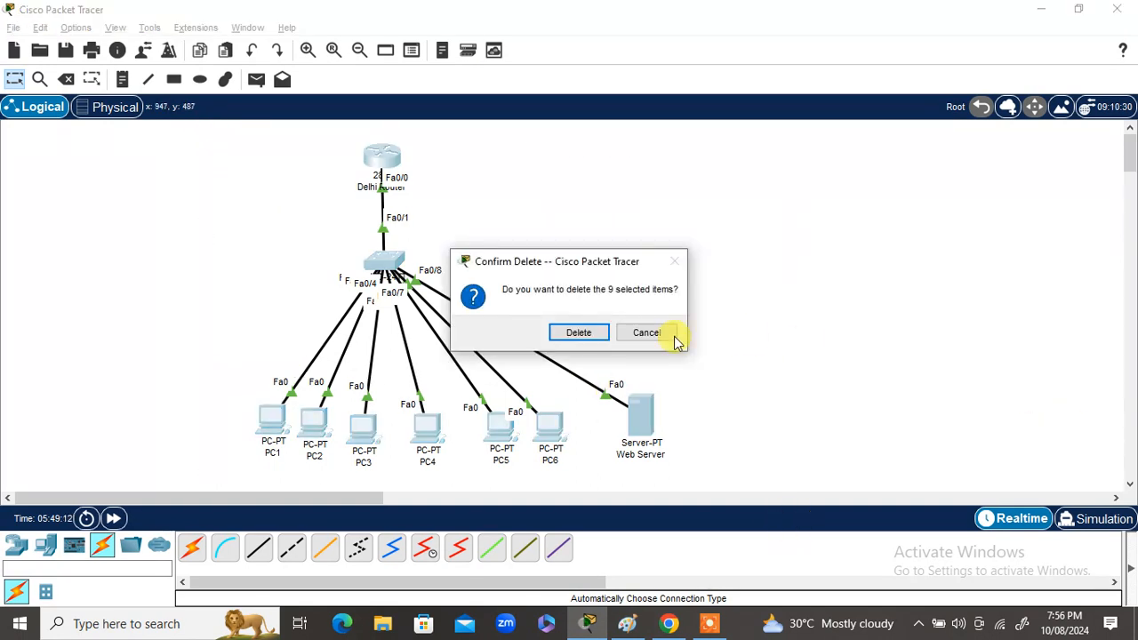
{"action": "left_click", "coordinate": [562, 343]}
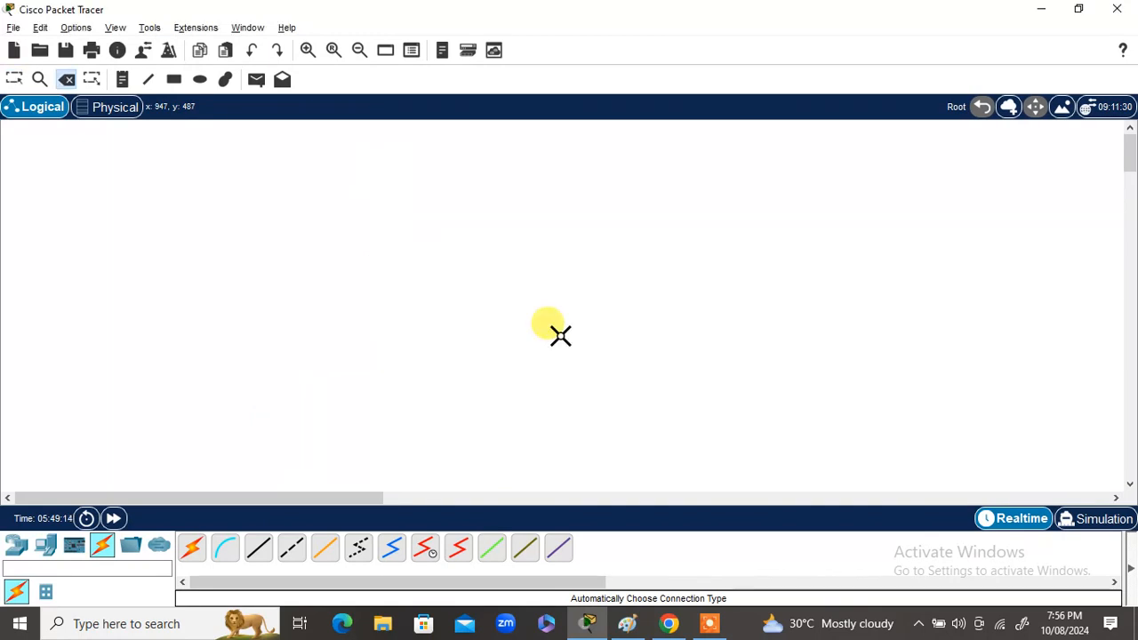
{"action": "key", "text": "Escape"}
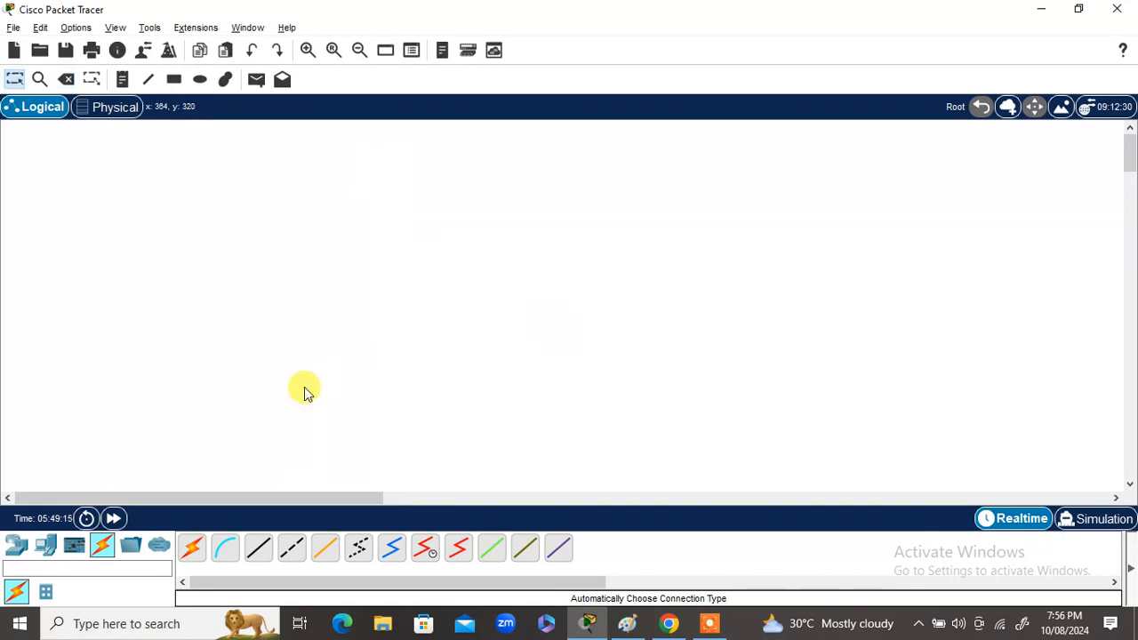
- Place a 2811 router near the top of the empty workspace and rename it Dubai
{"action": "left_click", "coordinate": [18, 549]}
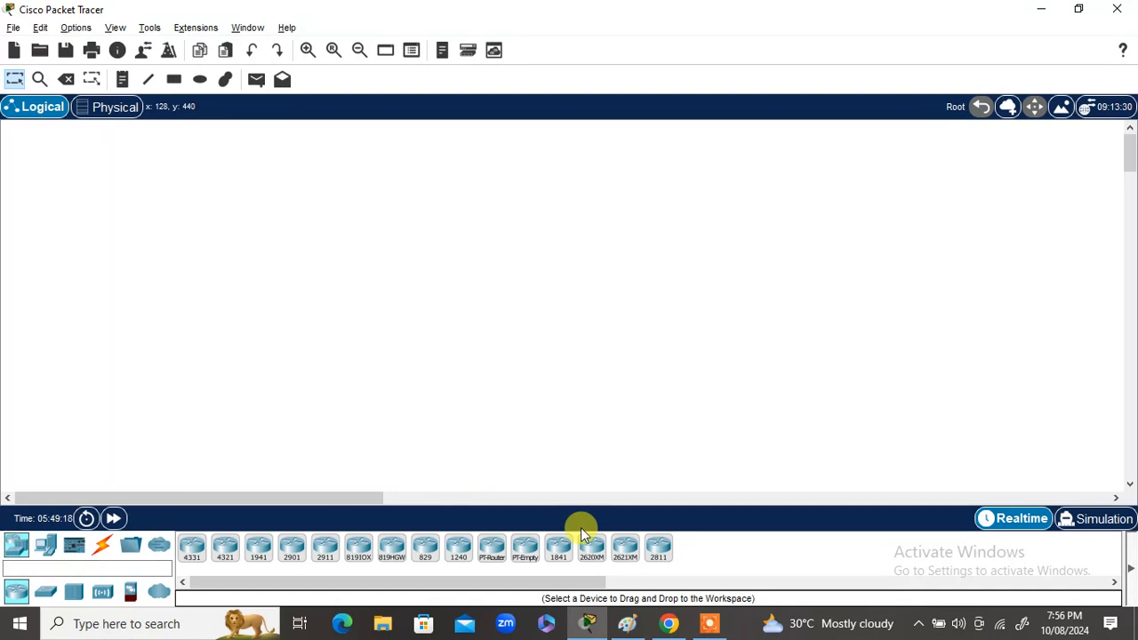
{"action": "left_click", "coordinate": [661, 553]}
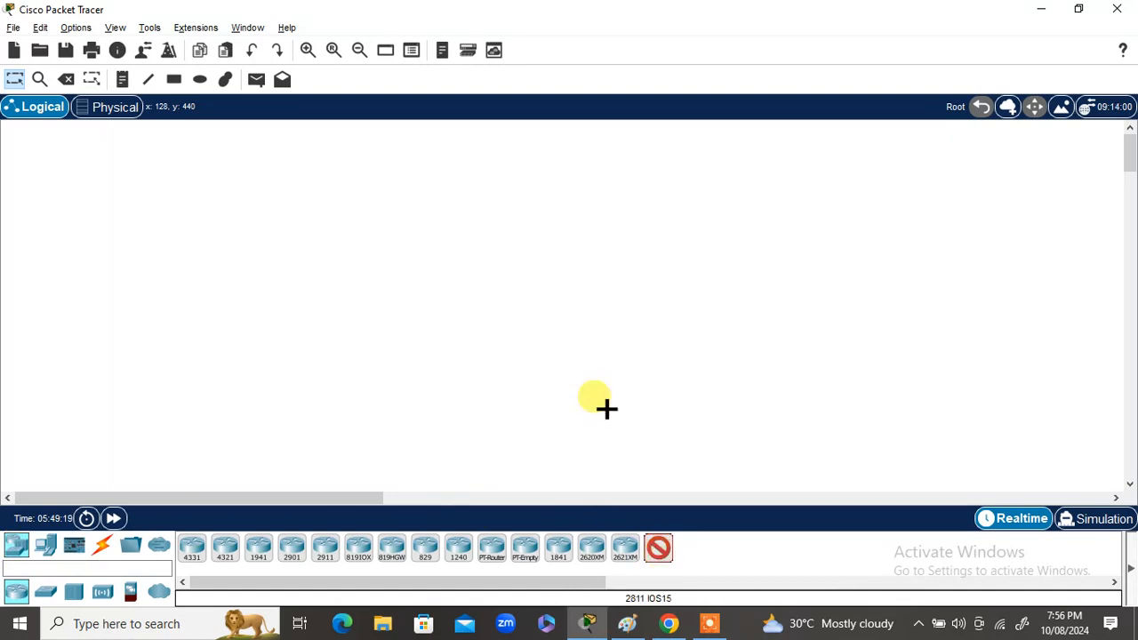
{"action": "left_click", "coordinate": [447, 177]}
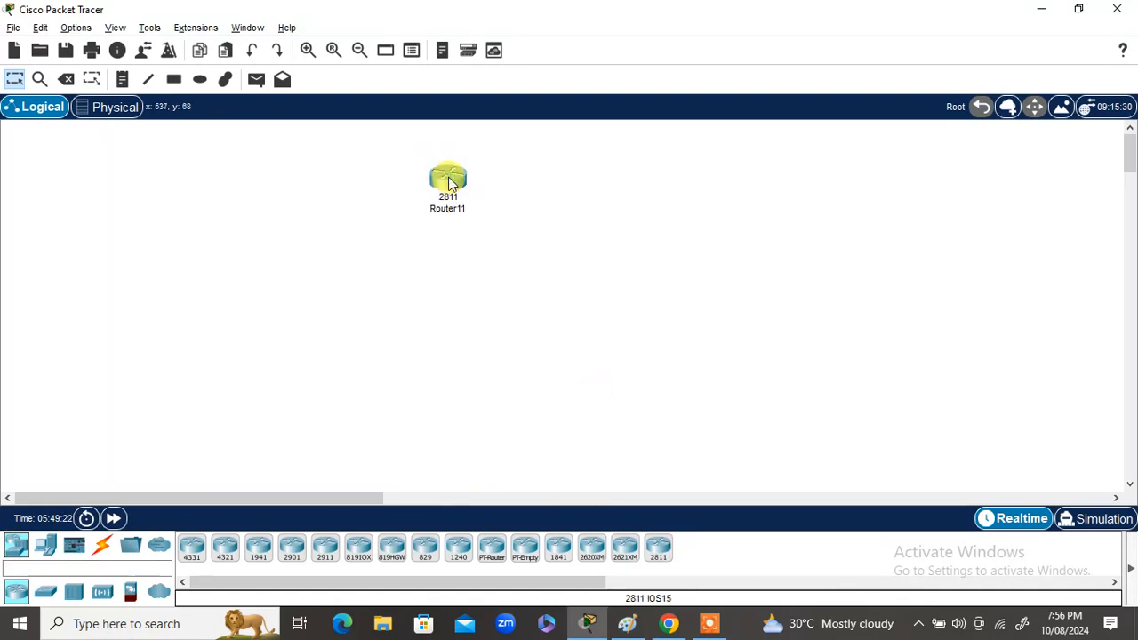
{"action": "left_click", "coordinate": [440, 207]}
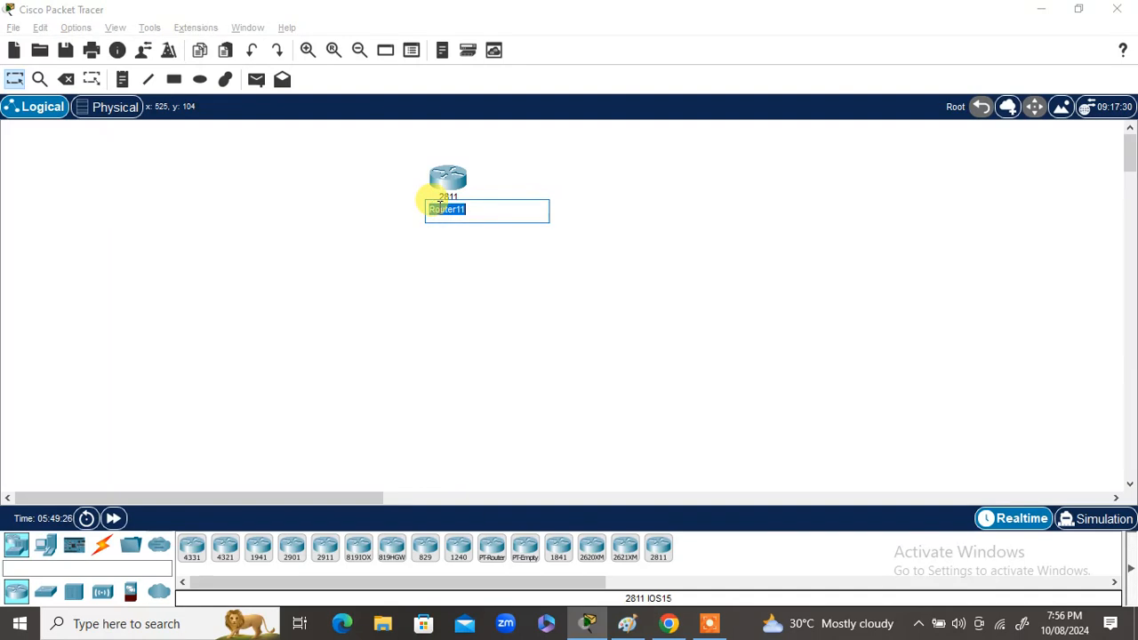
{"action": "type", "text": "dubai"}
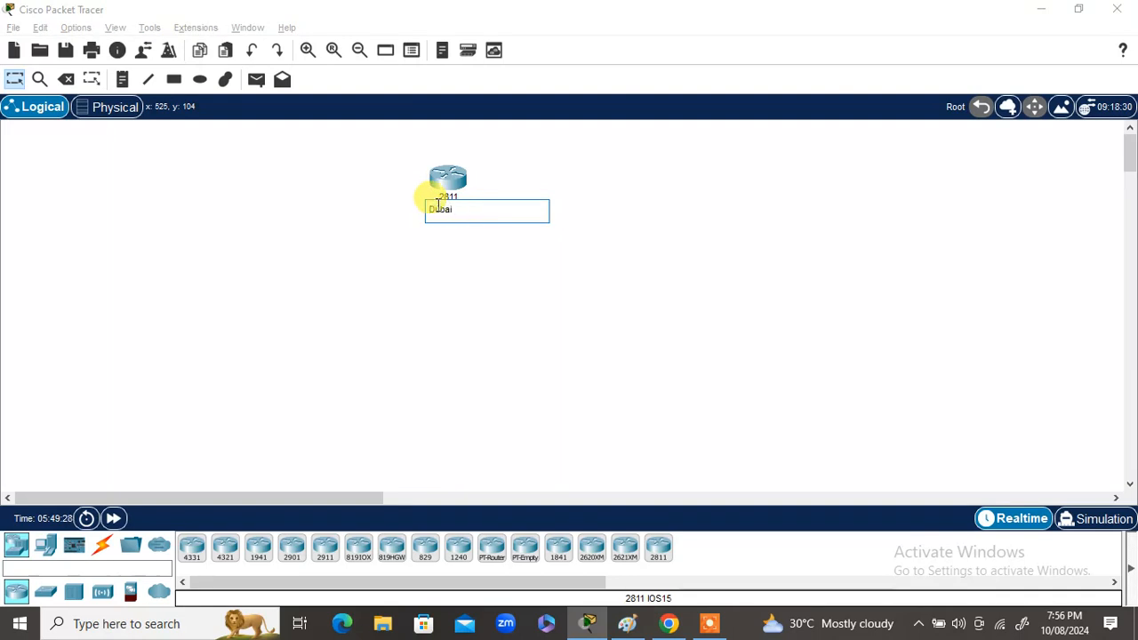
{"action": "left_click", "coordinate": [642, 329]}
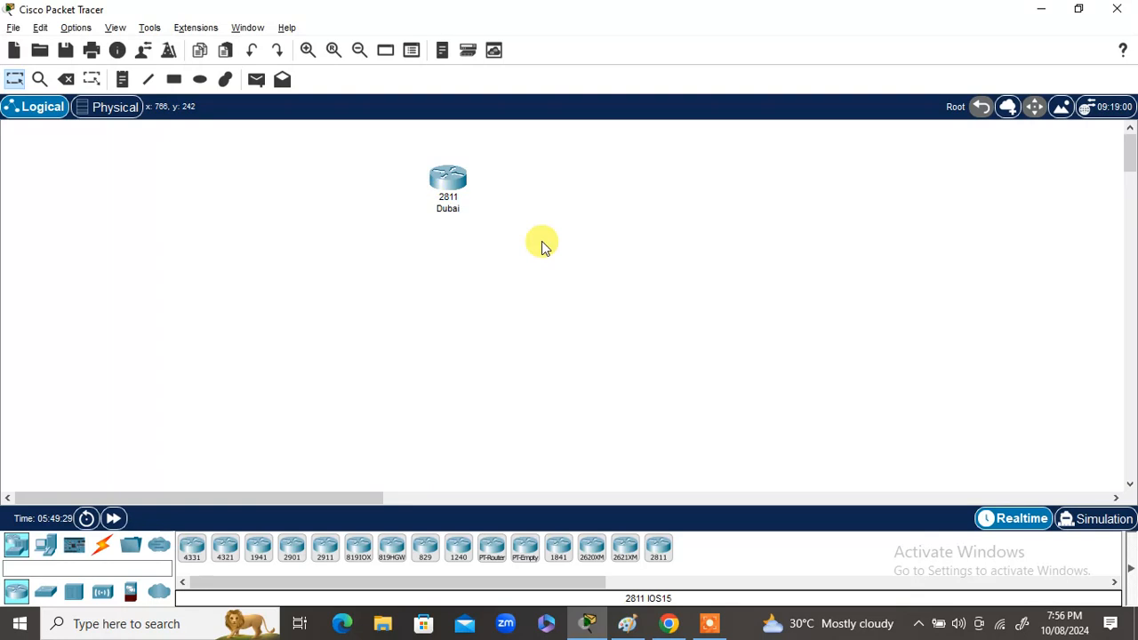
- Open the Dubai router's command line and decline the initial configuration dialog to reach the user prompt
{"action": "left_click", "coordinate": [451, 183]}
{"action": "left_click", "coordinate": [402, 55]}
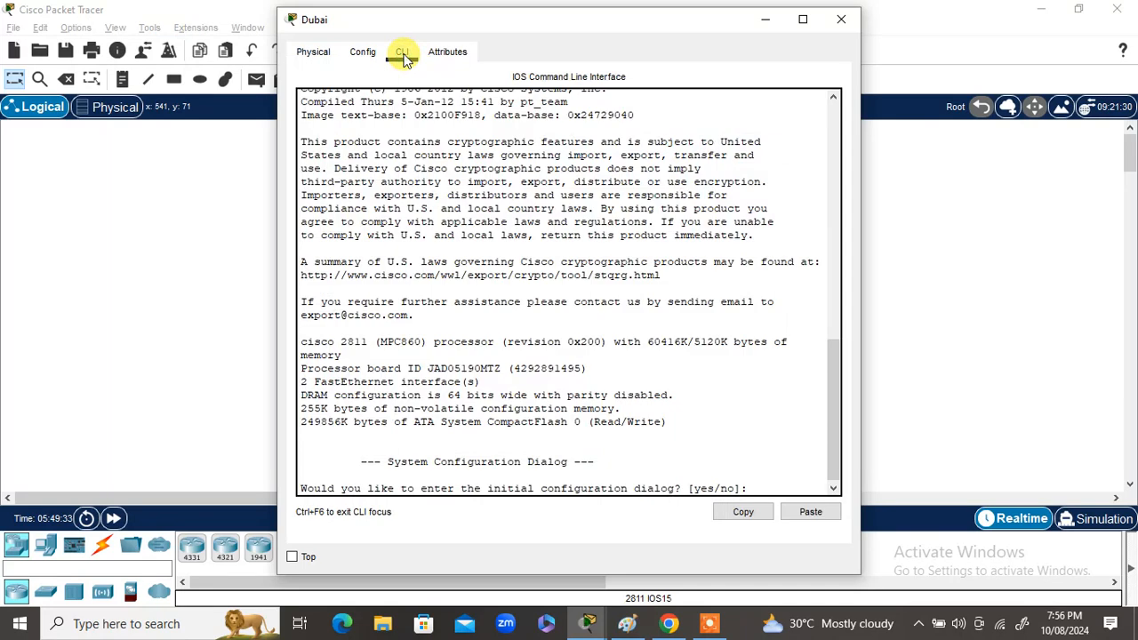
{"action": "left_click_drag", "start_coordinate": [495, 20], "coordinate": [712, 1]}
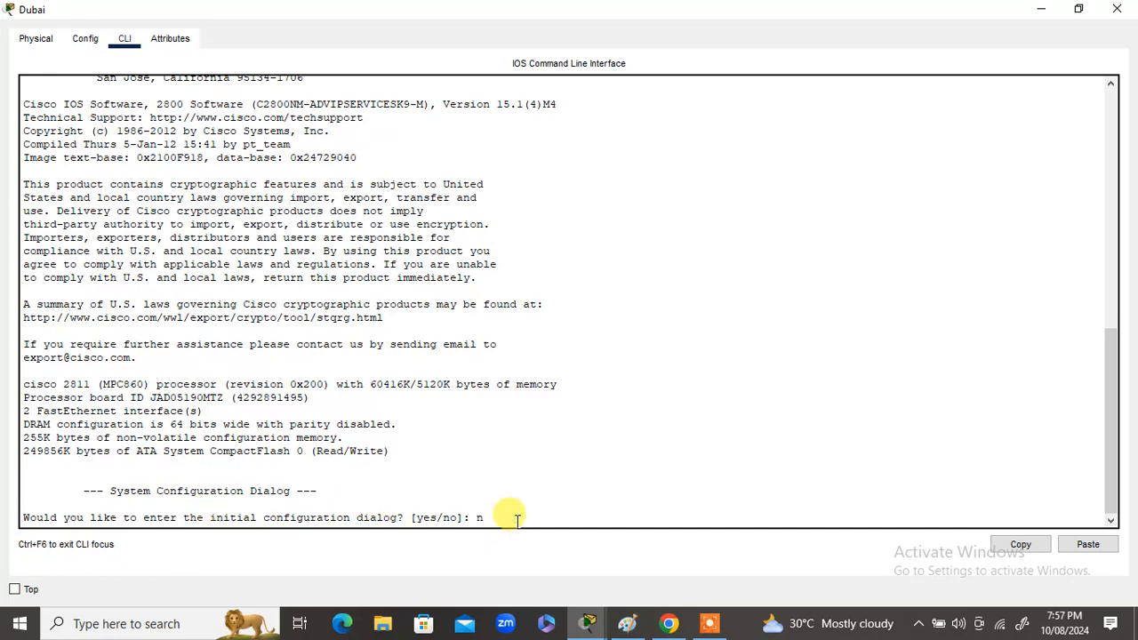
{"action": "key", "text": "Return"}
{"action": "key", "text": "Return"}
{"action": "key", "text": "Return"}
{"action": "key", "text": "Return"}
{"action": "key", "text": "Return"}
{"action": "key", "text": "Return"}
{"action": "key", "text": "Return"}
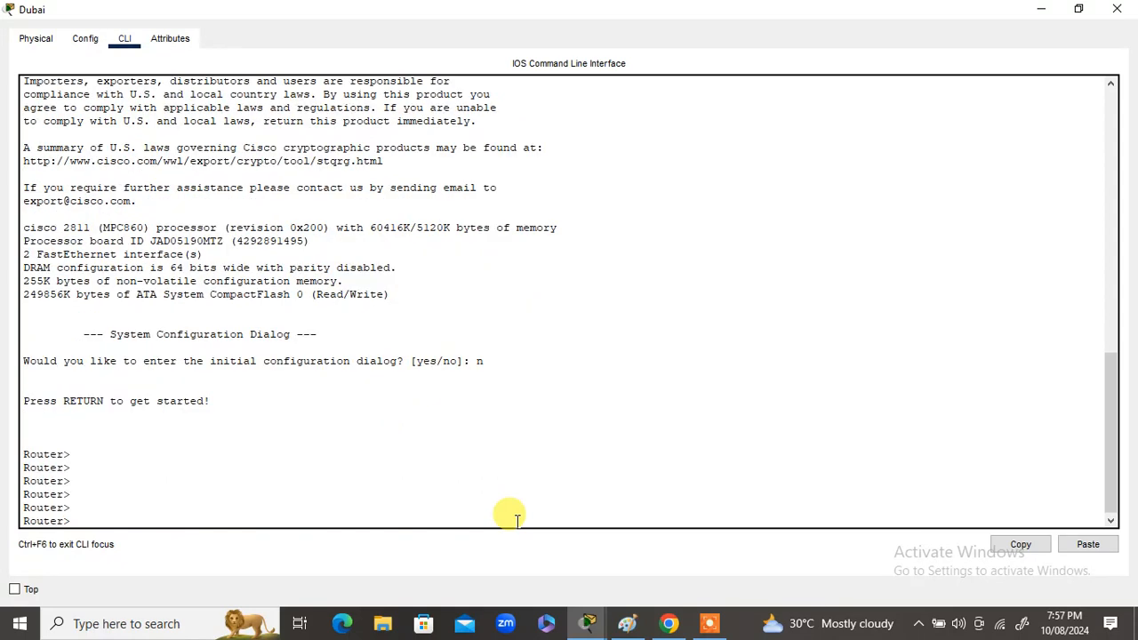
- Enter the router's global configuration mode and set its hostname to Dubai
{"action": "type", "text": "en"}
{"action": "key", "text": "Return"}
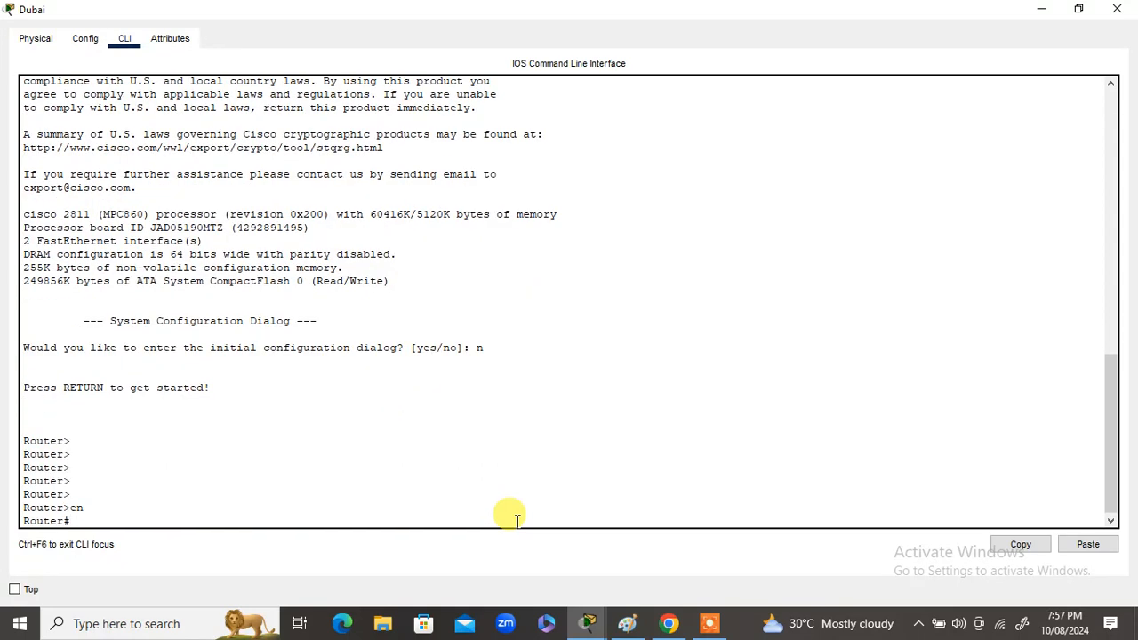
{"action": "type", "text": "conf t"}
{"action": "key", "text": "Return"}
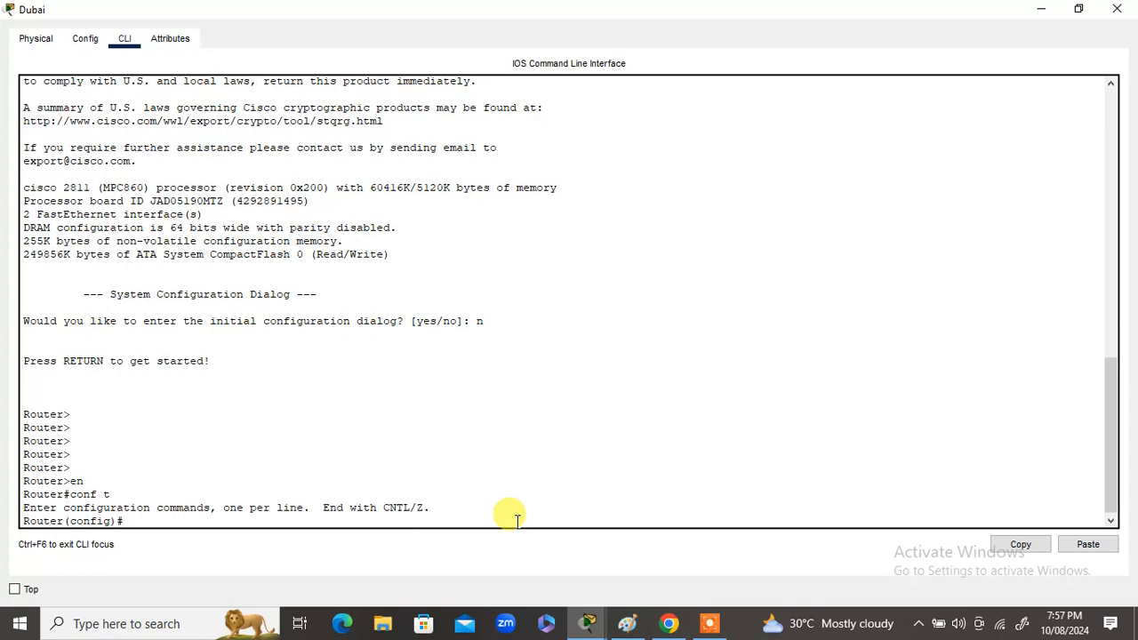
{"action": "key", "text": "Return"}
{"action": "key", "text": "Return"}
{"action": "key", "text": "Return"}
{"action": "type", "text": "Hostname"}
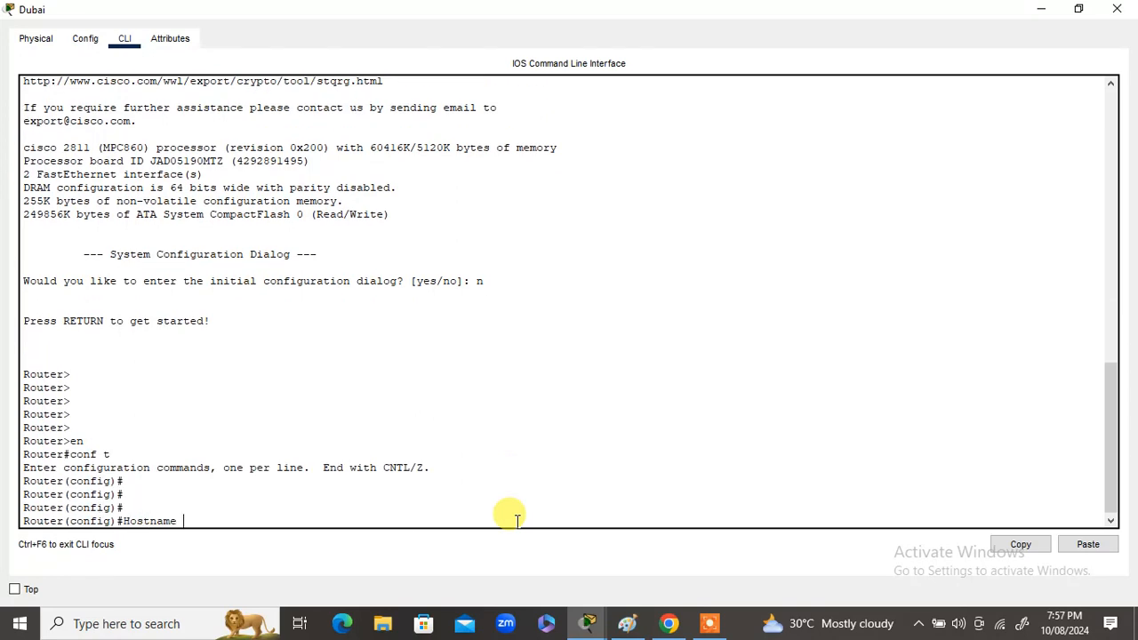
{"action": "type", "text": " Dubai"}
{"action": "key", "text": "Return"}
{"action": "key", "text": "Return"}
{"action": "key", "text": "Return"}
{"action": "key", "text": "Return"}
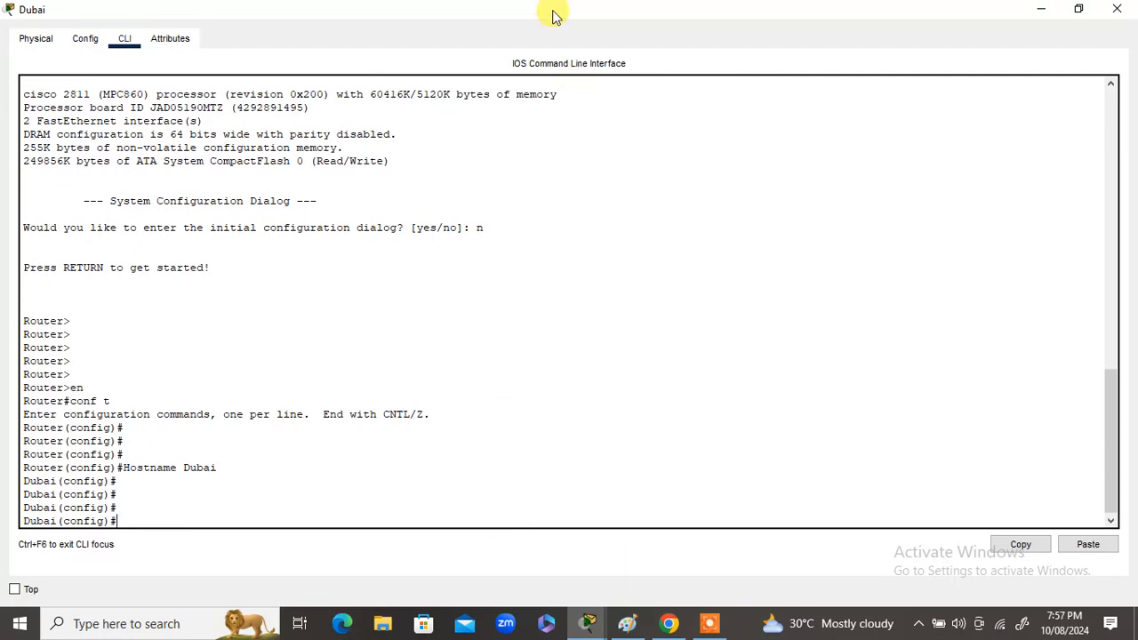
- Restore the router window beside the topology and create a DHCP pool named IPPOOL
{"action": "double_click", "coordinate": [542, 15]}
{"action": "left_click_drag", "start_coordinate": [542, 23], "coordinate": [761, 25]}
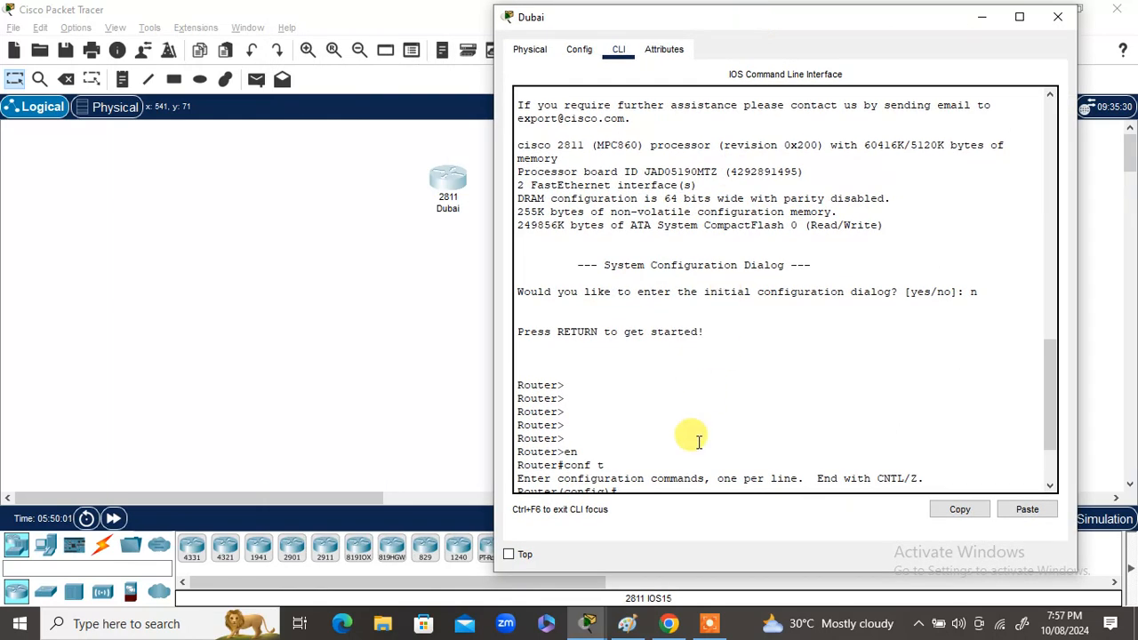
{"action": "key", "text": "Return"}
{"action": "key", "text": "Return"}
{"action": "key", "text": "Return"}
{"action": "key", "text": "Return"}
{"action": "key", "text": "Return"}
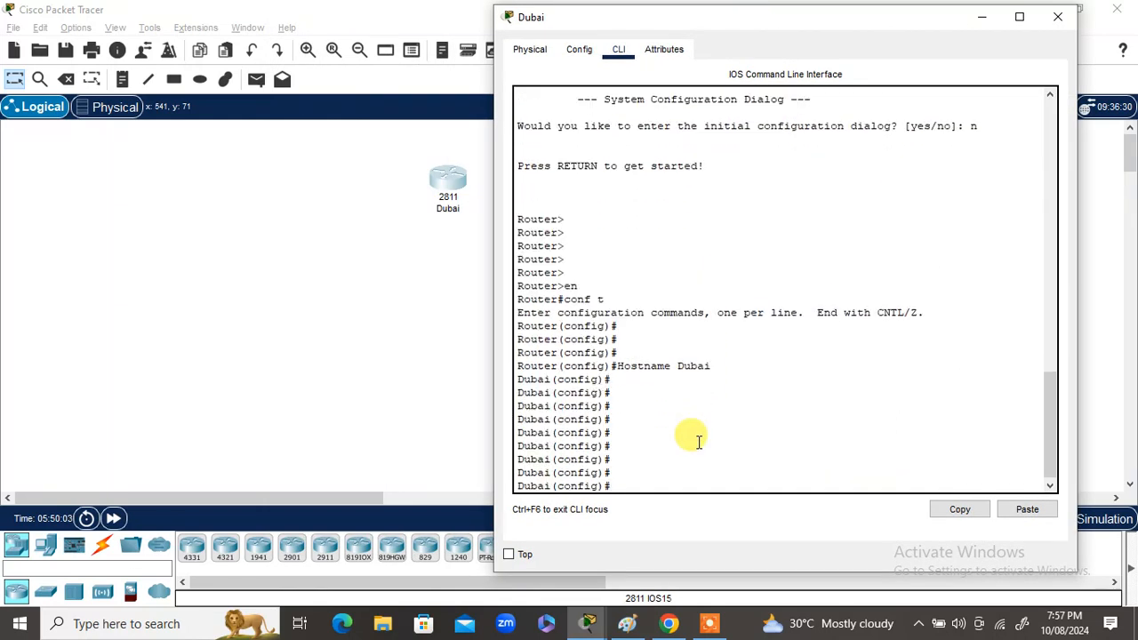
{"action": "type", "text": "ip dhcp pool"}
{"action": "key", "text": "Tab"}
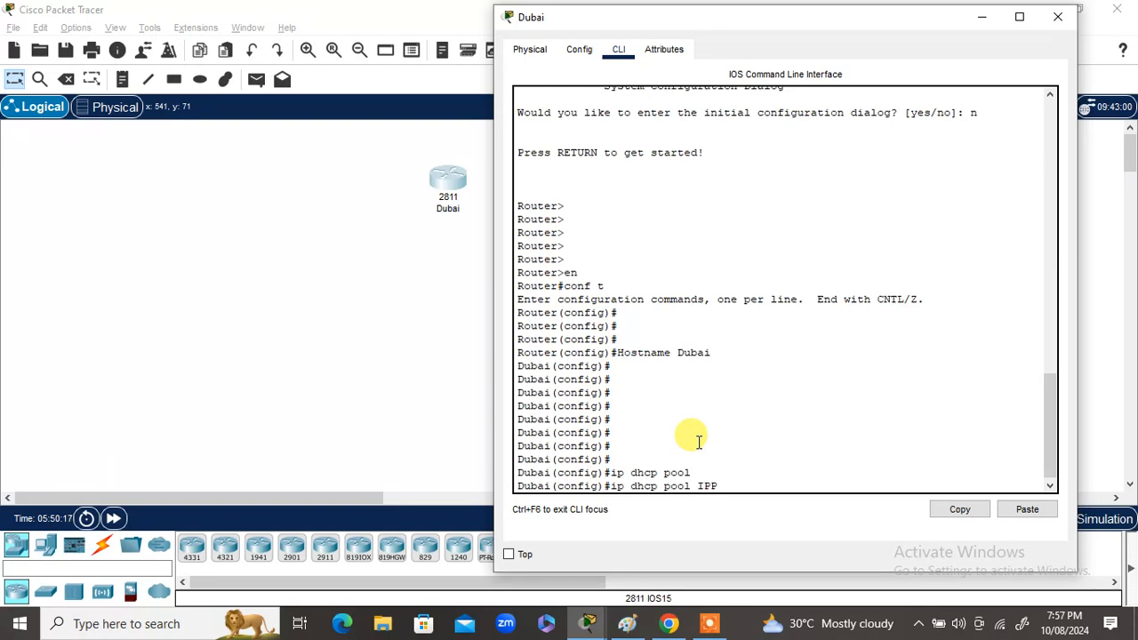
{"action": "type", "text": "OOL"}
{"action": "key", "text": "Return"}
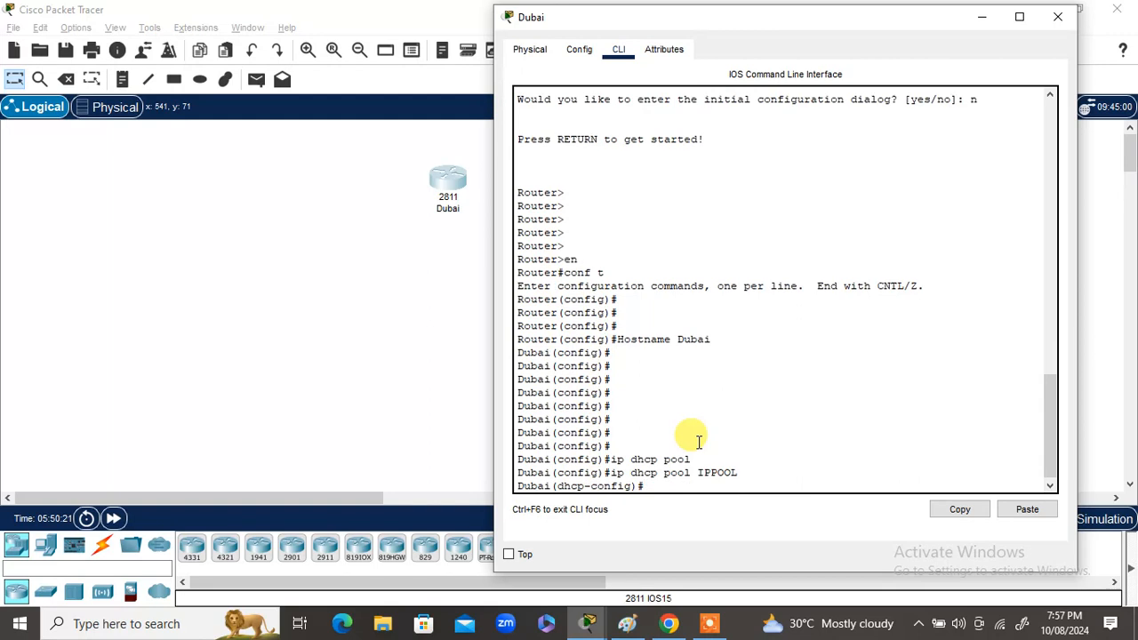
- Set the DHCP pool's network to 192.168.1.0 with subnet mask 255.255.255.0
{"action": "type", "text": "network"}
{"action": "type", "text": "192.168."}
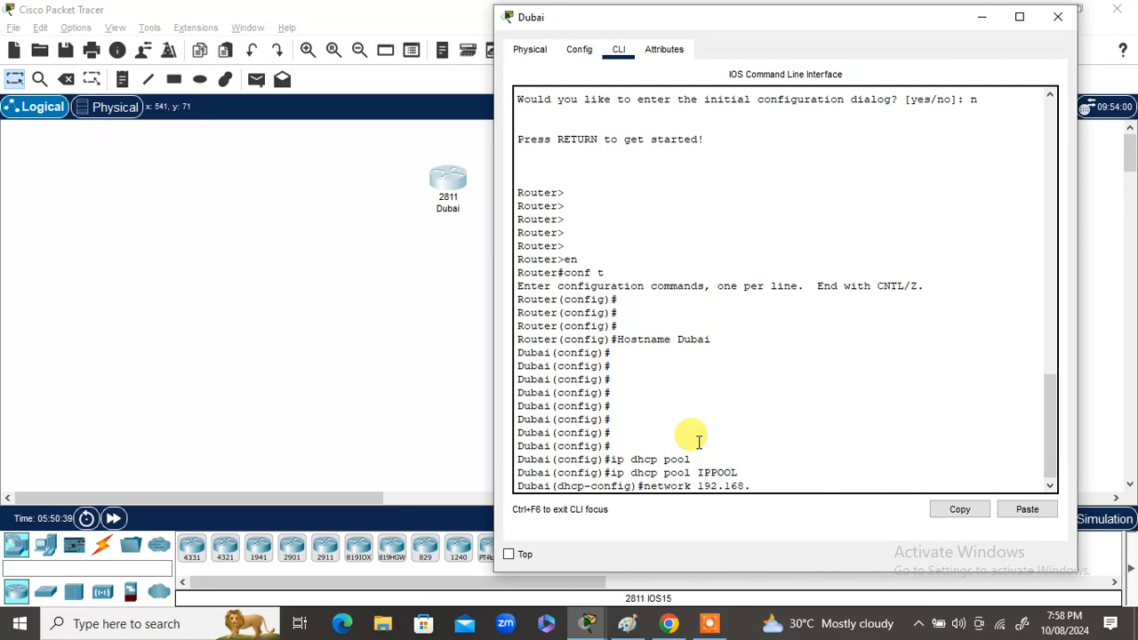
{"action": "type", "text": "1.10 255.255.255."}
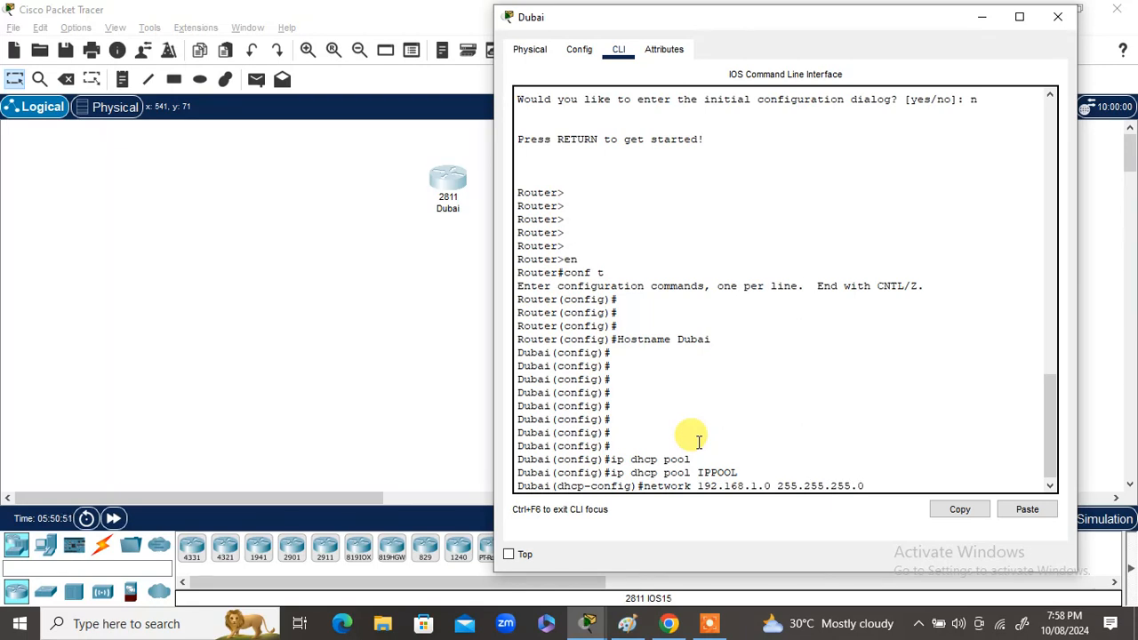
{"action": "type", "text": "0"}
{"action": "key", "text": "Return"}
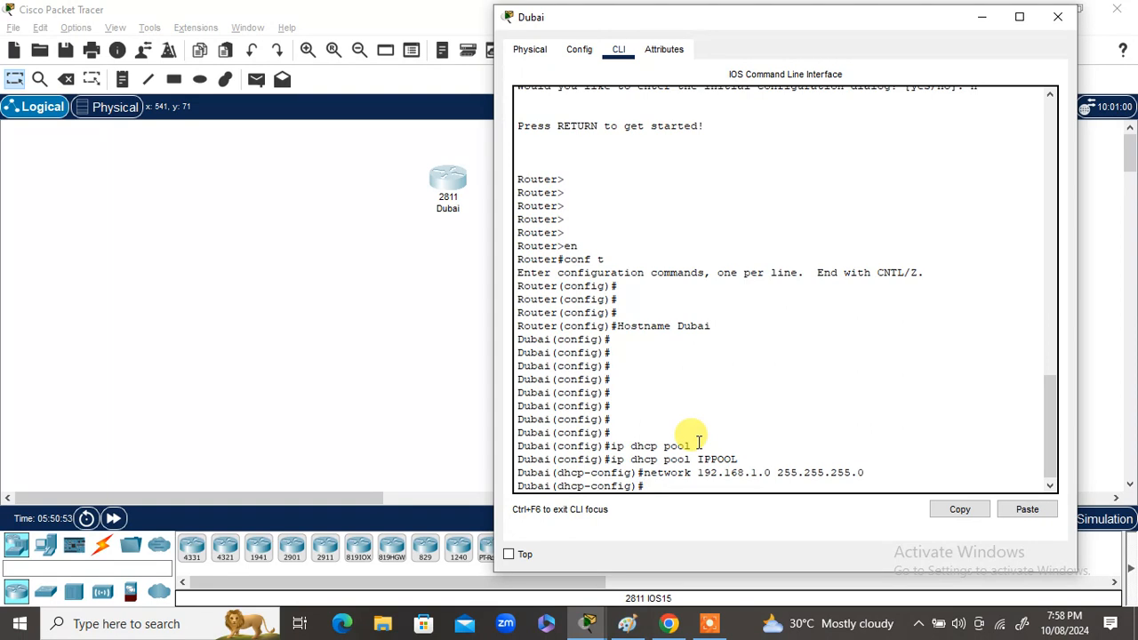
- Set the DHCP pool's default router to 192.168.1.1
{"action": "type", "text": "defau"}
{"action": "key", "text": "Tab"}
{"action": "type", "text": "1"}
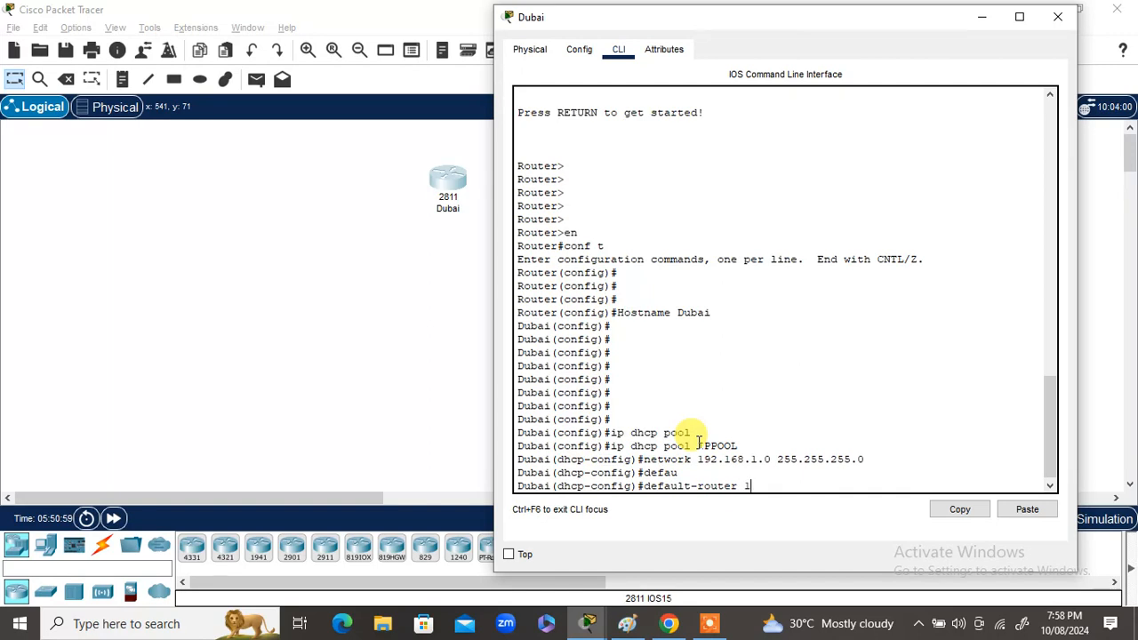
{"action": "type", "text": "92.168.1.1"}
{"action": "key", "text": "Return"}
- Save the router's configuration with "do wr" from DHCP configuration mode and minimize the router window
{"action": "type", "text": "Do wr"}
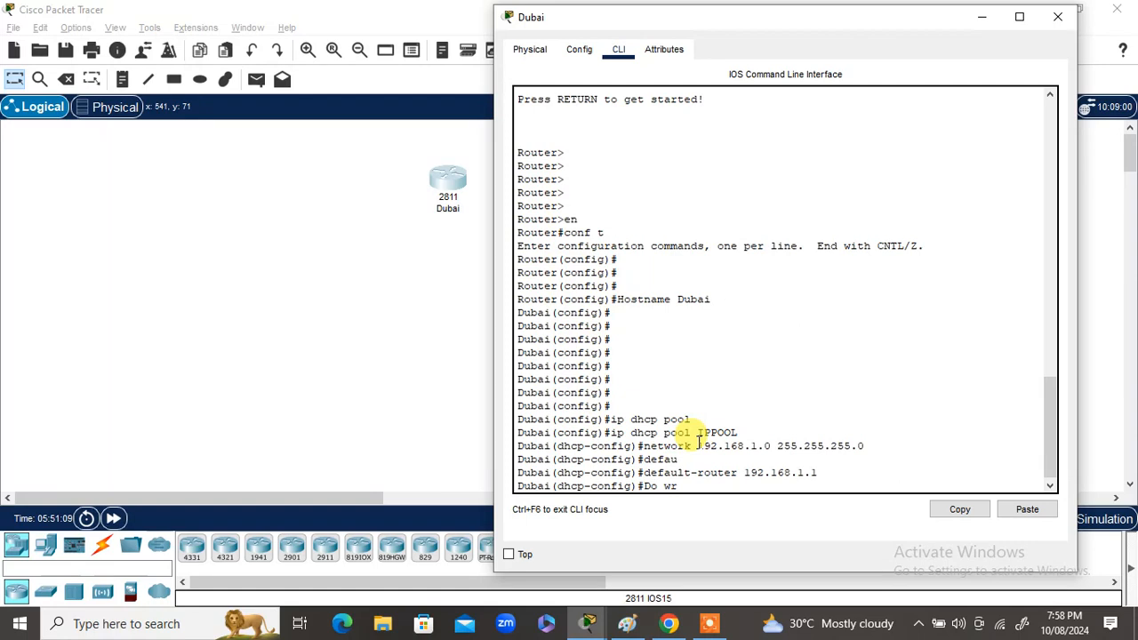
{"action": "key", "text": "Return"}
{"action": "key", "text": "Return"}
{"action": "key", "text": "Return"}
{"action": "key", "text": "Return"}
{"action": "key", "text": "Return"}
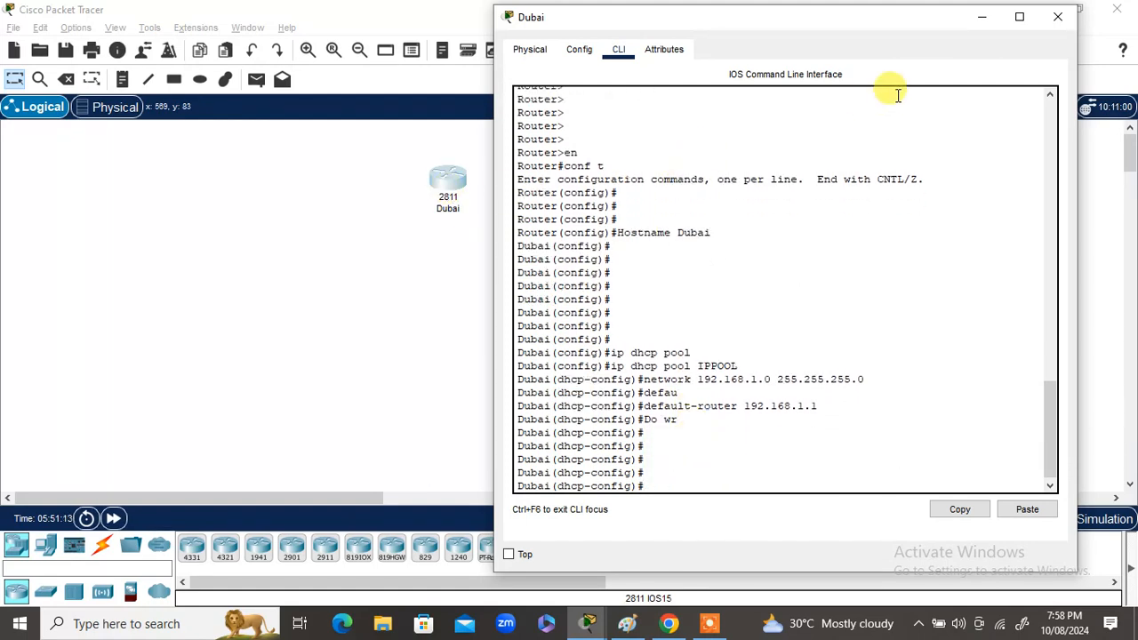
{"action": "left_click", "coordinate": [992, 16]}
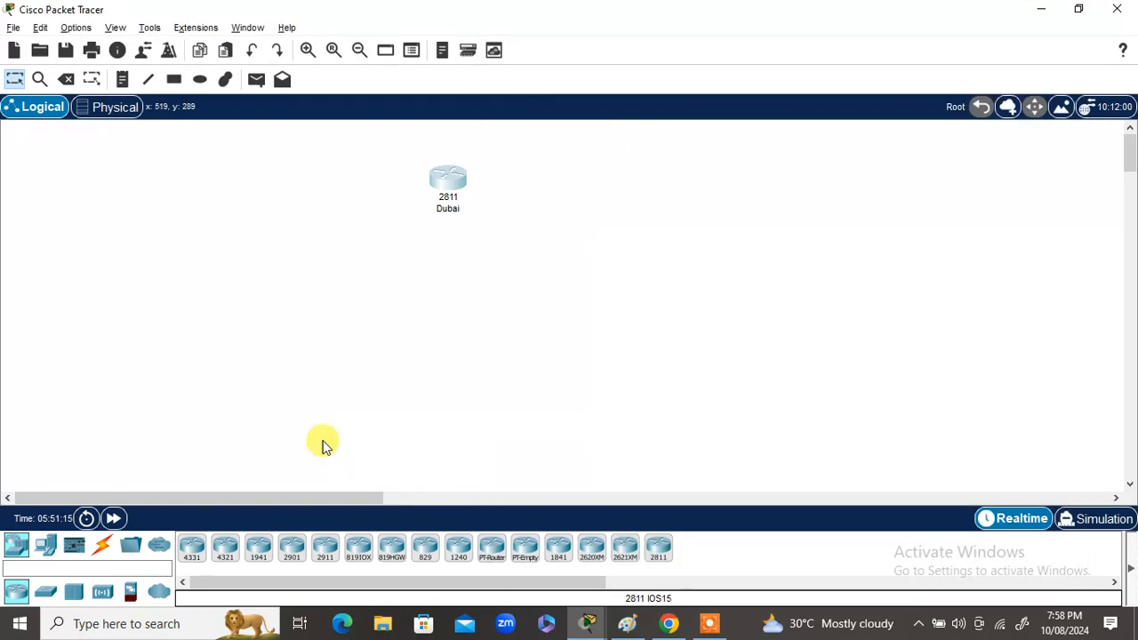
- Place a 2960 switch in the workspace below the Dubai router
{"action": "left_click", "coordinate": [44, 594]}
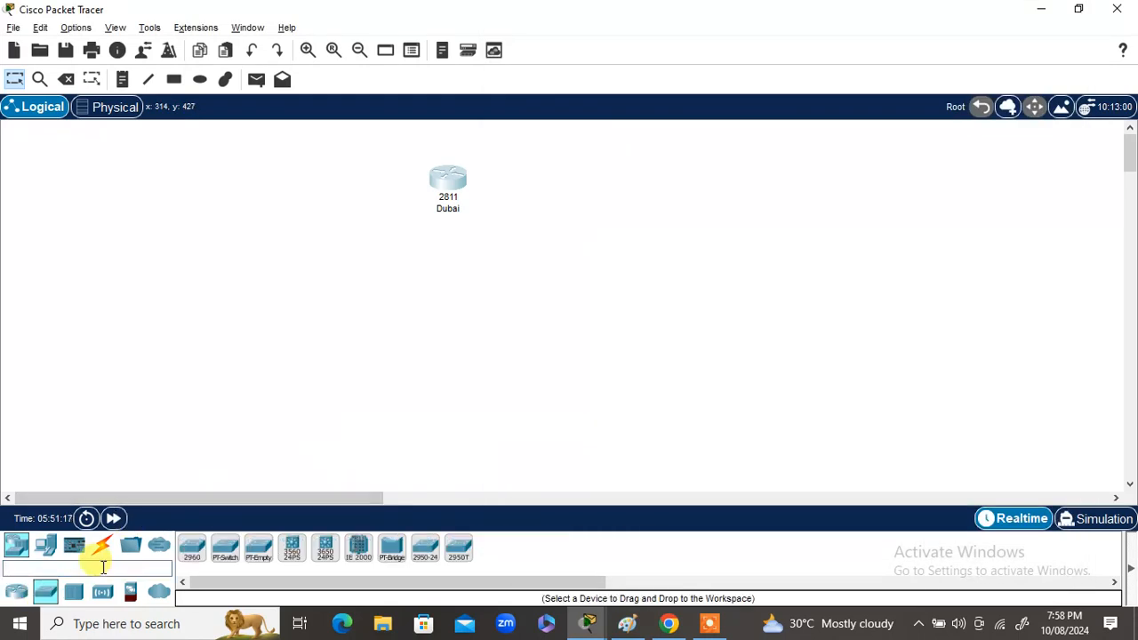
{"action": "left_click", "coordinate": [192, 550]}
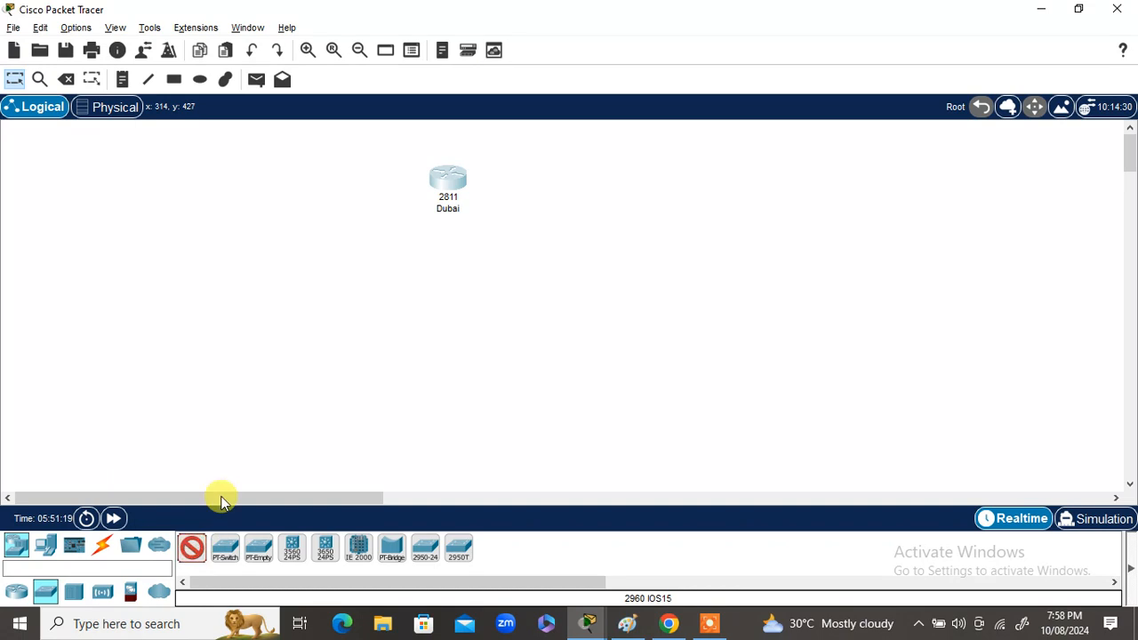
{"action": "left_click", "coordinate": [446, 311]}
- Connect the Dubai router to the 2960 switch using the automatically chosen connection type
{"action": "left_click", "coordinate": [102, 544]}
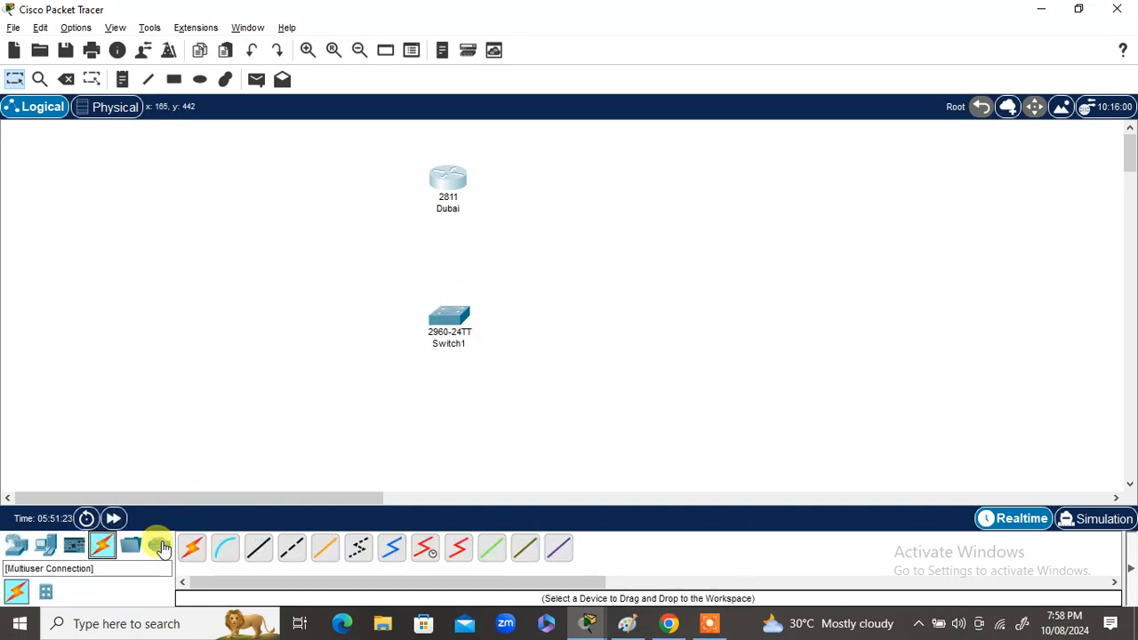
{"action": "left_click", "coordinate": [192, 547]}
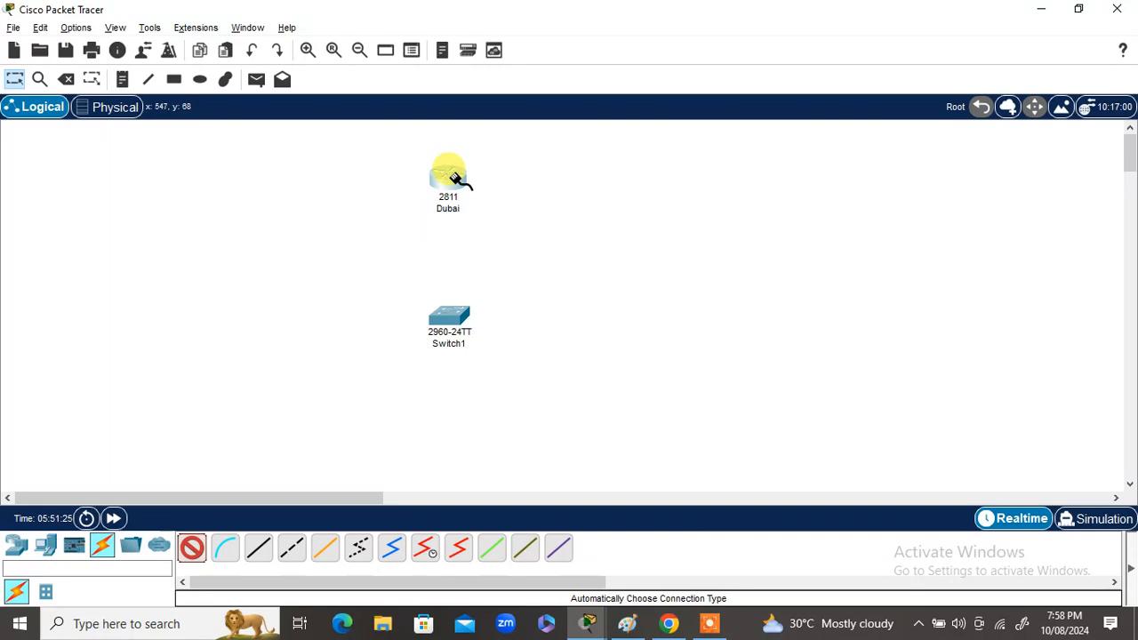
{"action": "left_click", "coordinate": [449, 180]}
{"action": "left_click", "coordinate": [454, 313]}
{"action": "left_click", "coordinate": [454, 319]}
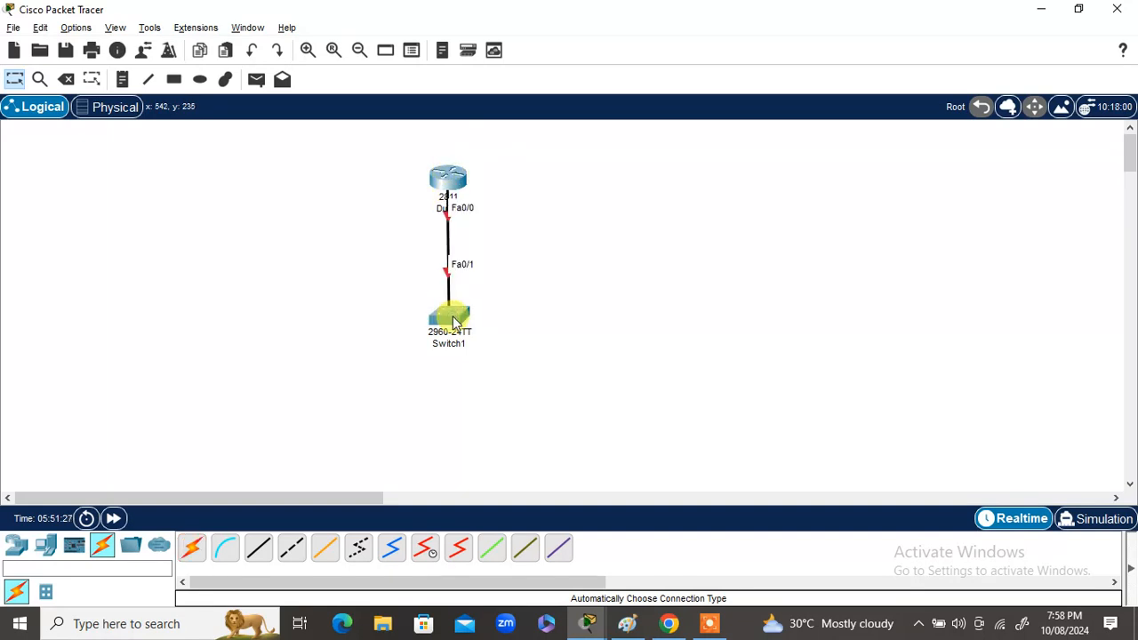
- Reopen the Dubai router's command line, exit DHCP configuration mode and enter interface configuration for fa0/0
{"action": "left_click", "coordinate": [454, 187]}
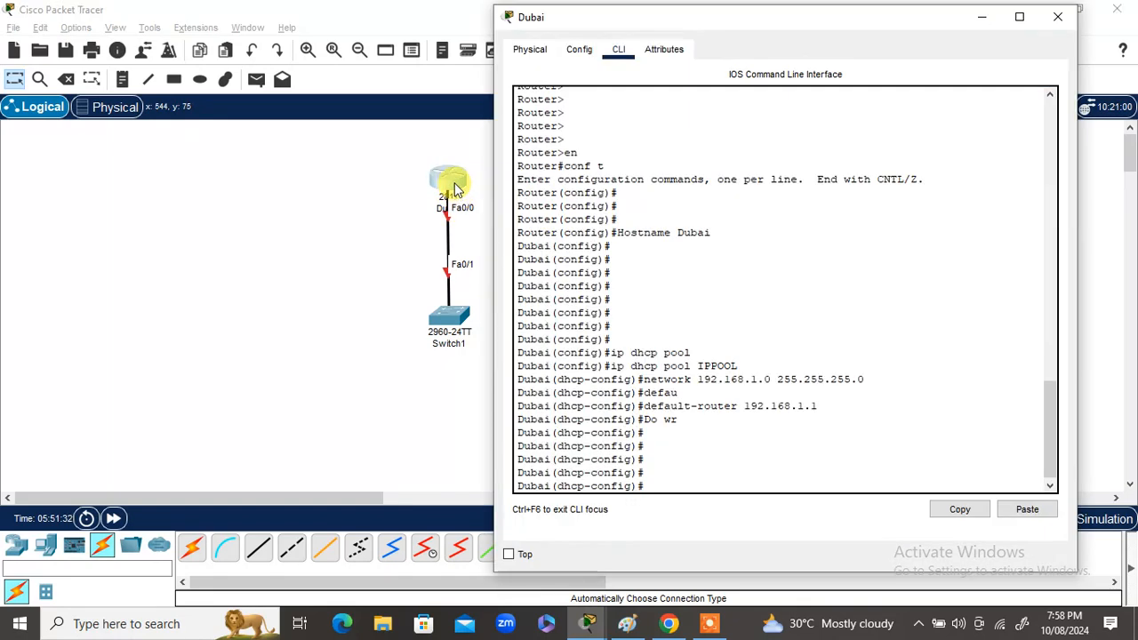
{"action": "left_click", "coordinate": [672, 491]}
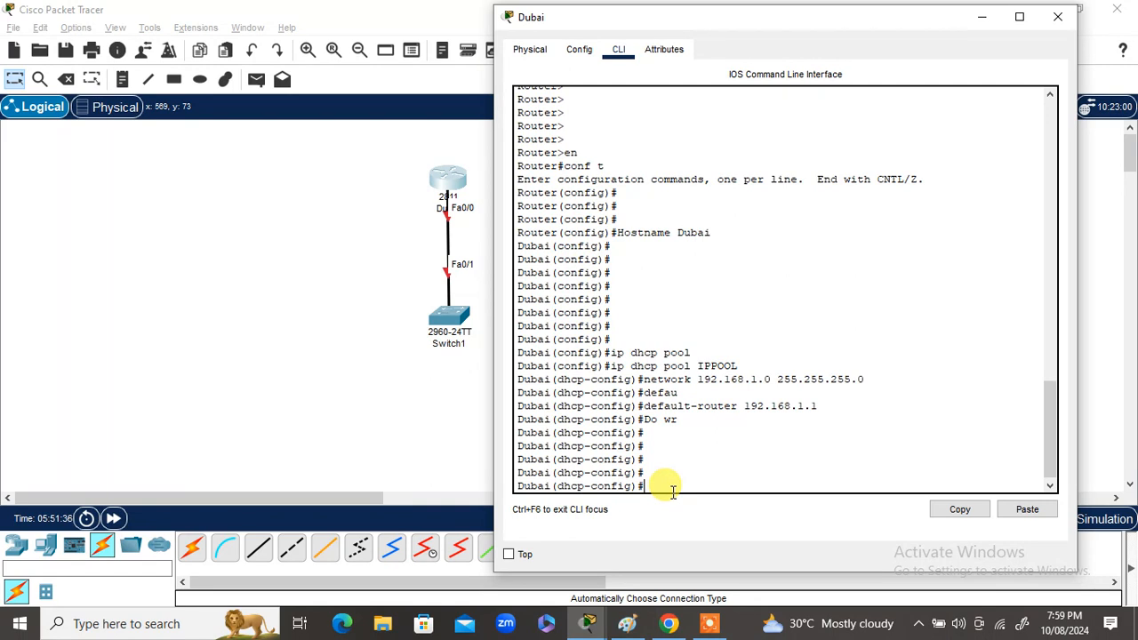
{"action": "type", "text": "exit"}
{"action": "key", "text": "Return"}
{"action": "key", "text": "Return"}
{"action": "type", "text": "int "}
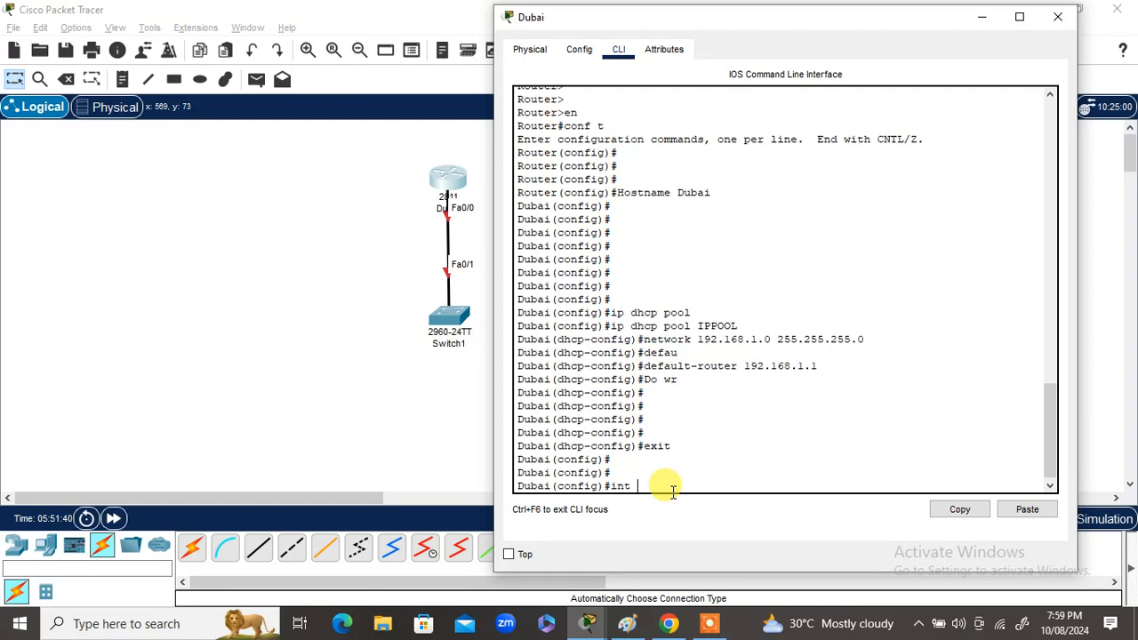
{"action": "type", "text": "fa0/0"}
{"action": "key", "text": "Return"}
- Assign IP address 192.168.1.1 with mask 255.255.255.0 to interface fa0/0 and save the configuration with "do wr"
{"action": "type", "text": "ip add"}
{"action": "key", "text": "Tab"}
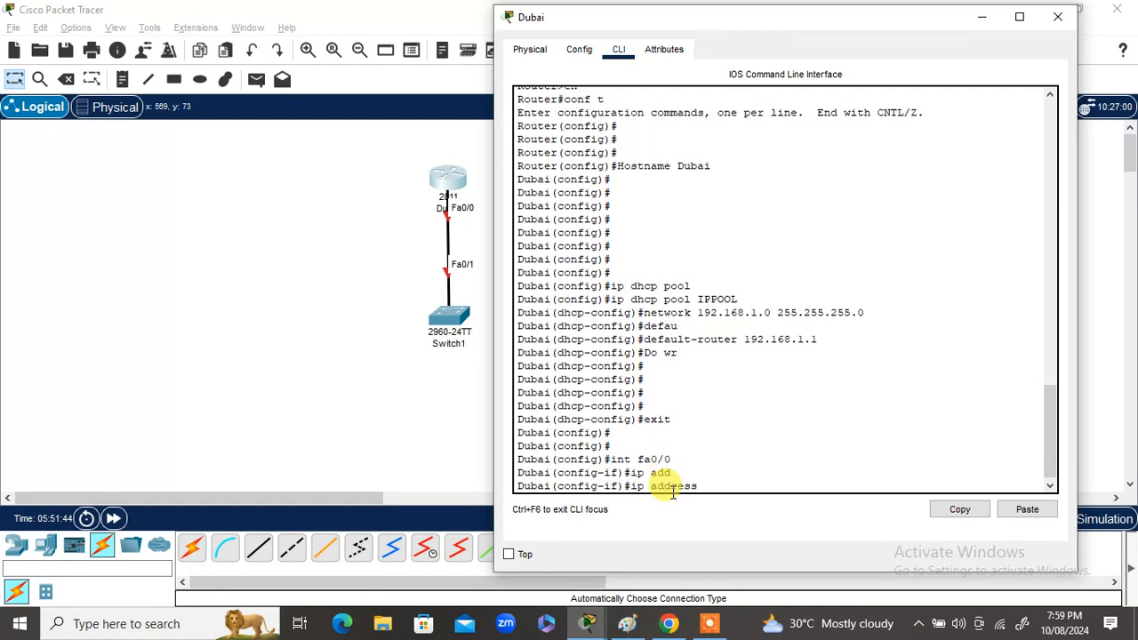
{"action": "type", "text": "192.168.1.1 255.255."}
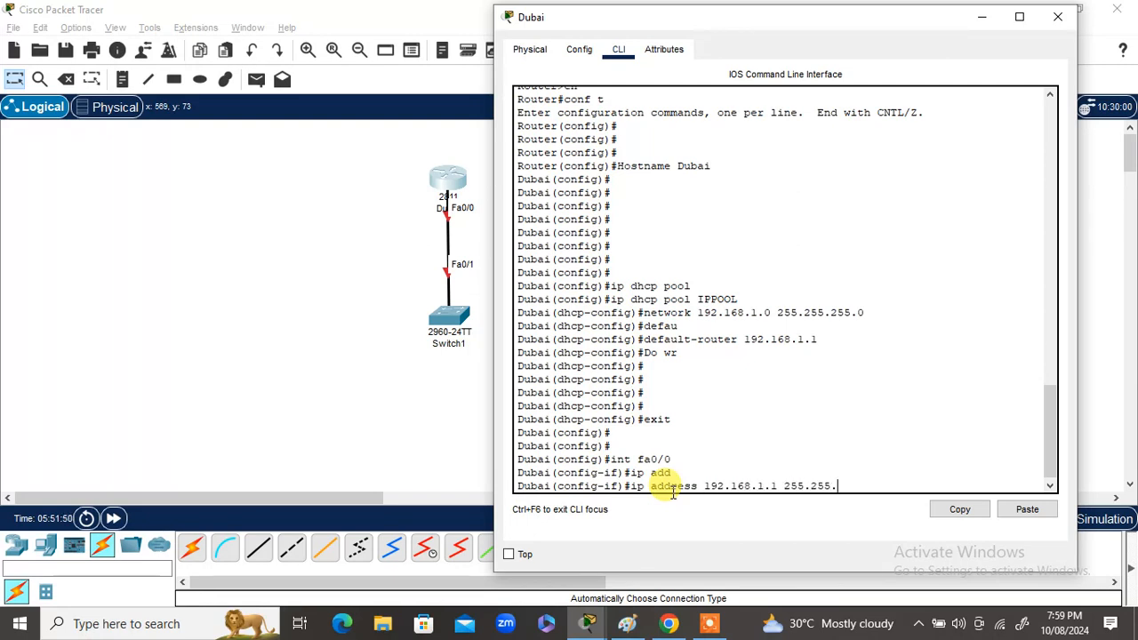
{"action": "type", "text": "255.0"}
{"action": "key", "text": "Return"}
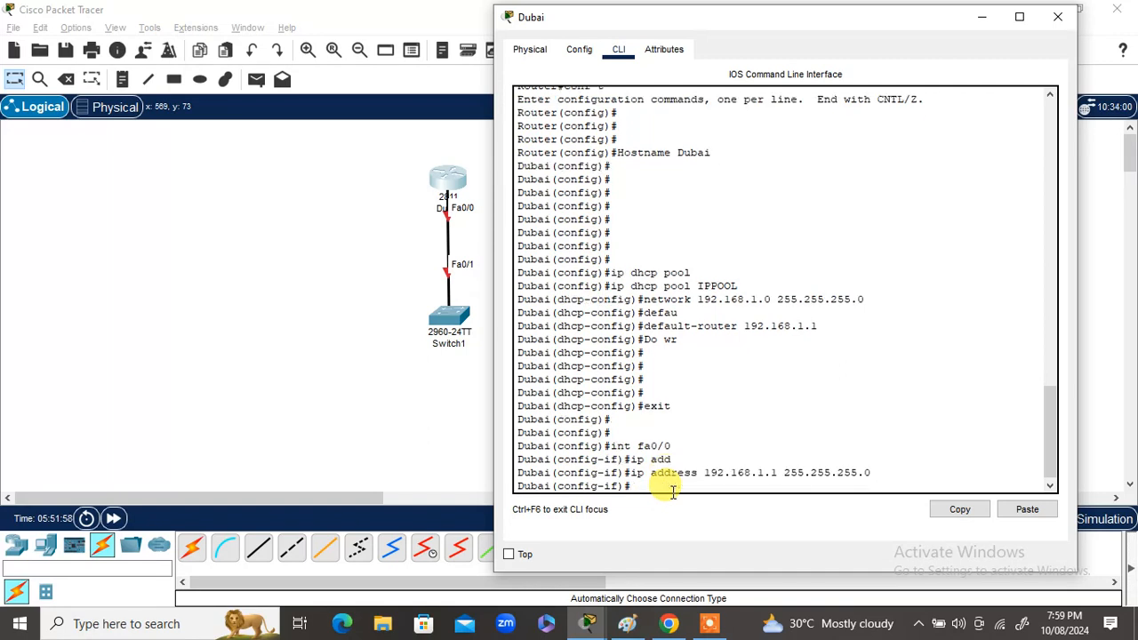
{"action": "type", "text": "Do wr"}
{"action": "key", "text": "Return"}
{"action": "key", "text": "Return"}
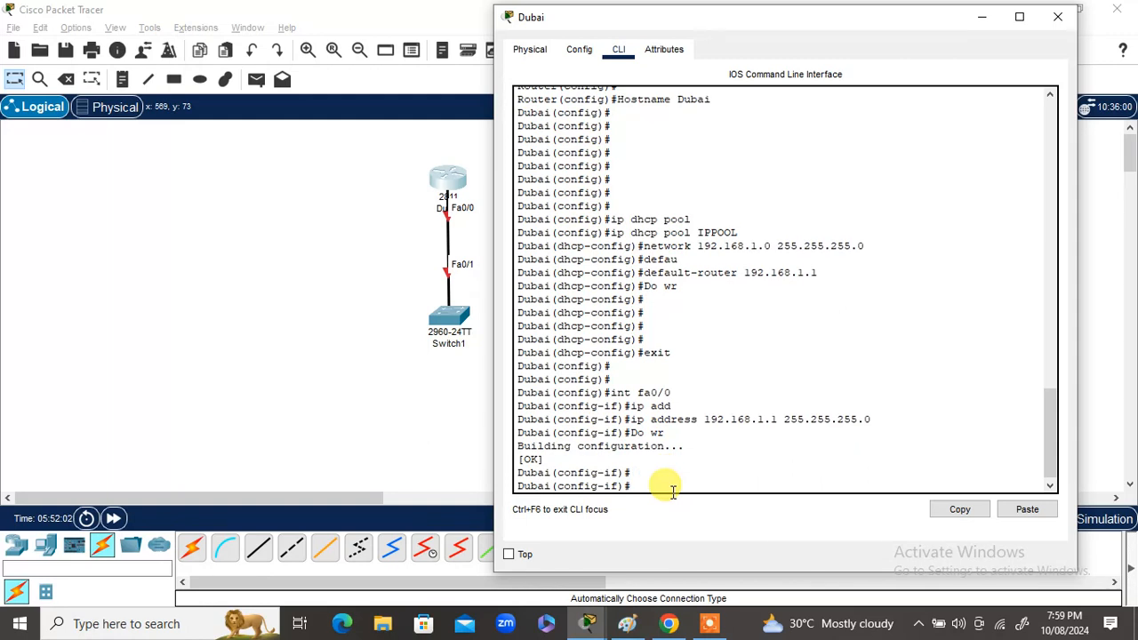
- Enable the router's fa0/0 interface with "no shut"
{"action": "type", "text": "no shut"}
{"action": "key", "text": "Return"}
{"action": "key", "text": "Return"}
{"action": "key", "text": "Return"}
{"action": "key", "text": "Return"}
{"action": "key", "text": "Return"}
{"action": "key", "text": "Return"}
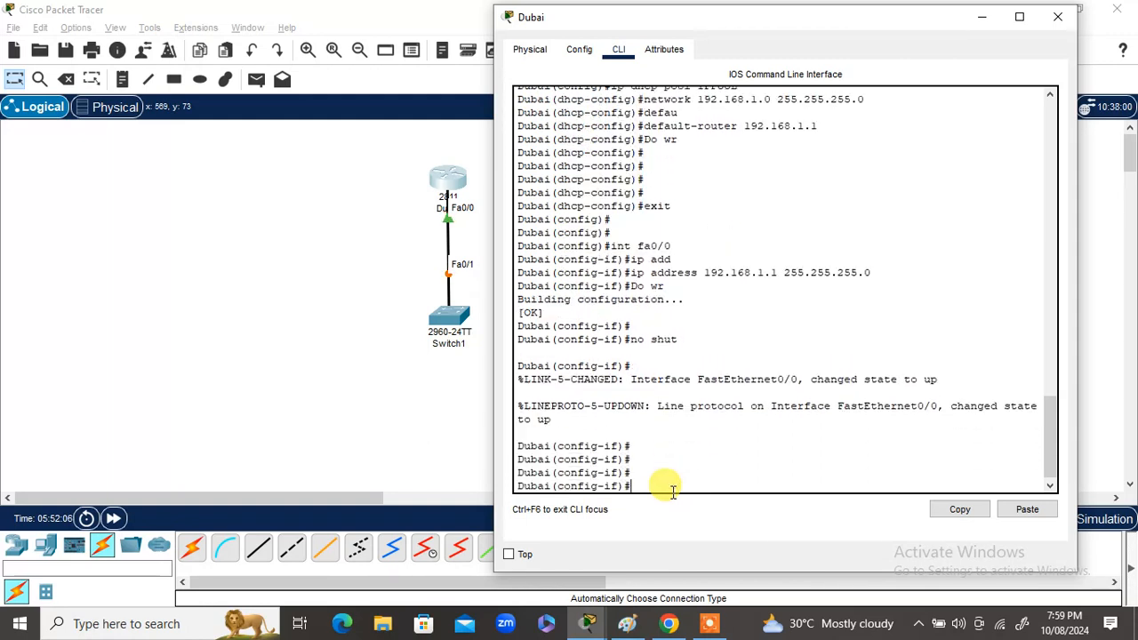
- Save the configuration again with "do wr" after enabling the interface and close the Dubai router window
{"action": "type", "text": "Do"}
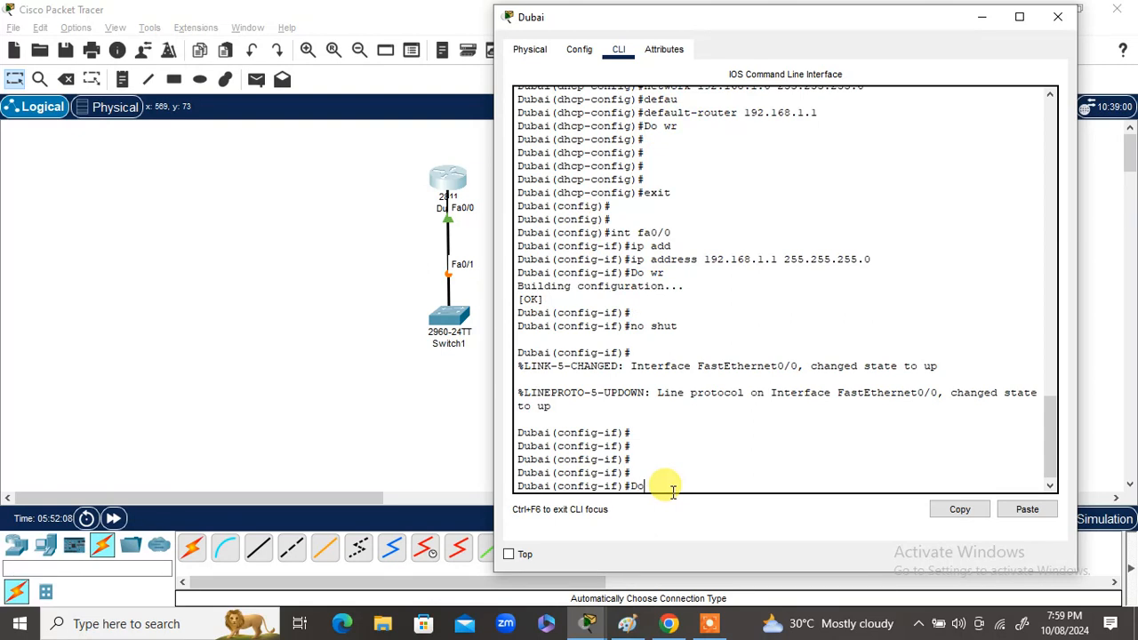
{"action": "type", "text": " wr"}
{"action": "key", "text": "Return"}
{"action": "key", "text": "Return"}
{"action": "key", "text": "Return"}
{"action": "key", "text": "Return"}
{"action": "key", "text": "Return"}
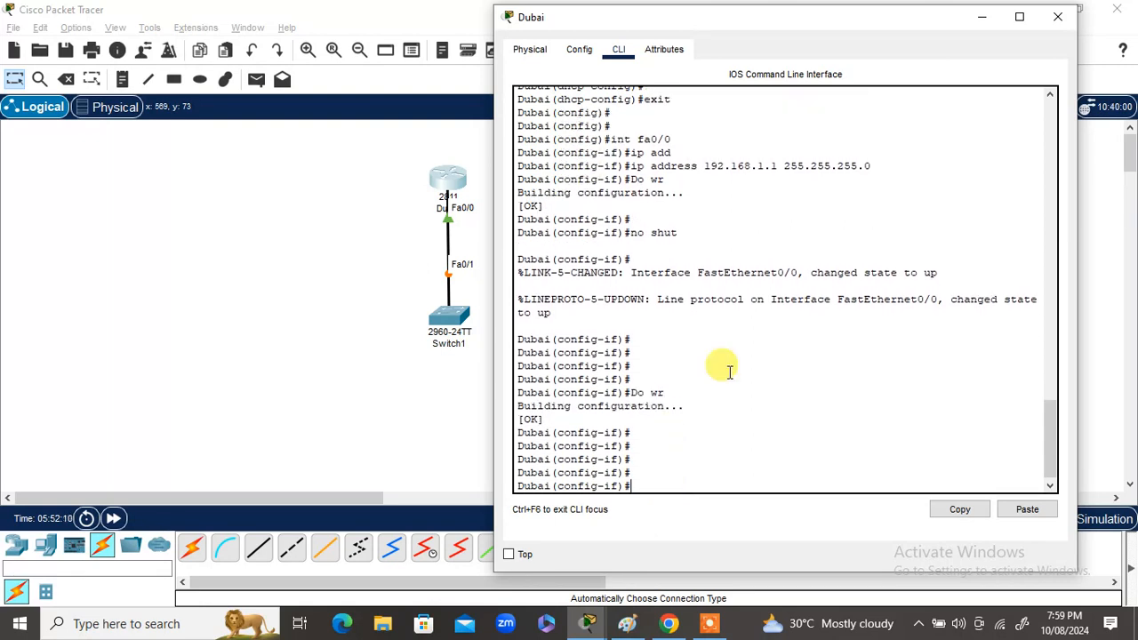
{"action": "left_click", "coordinate": [1057, 27]}
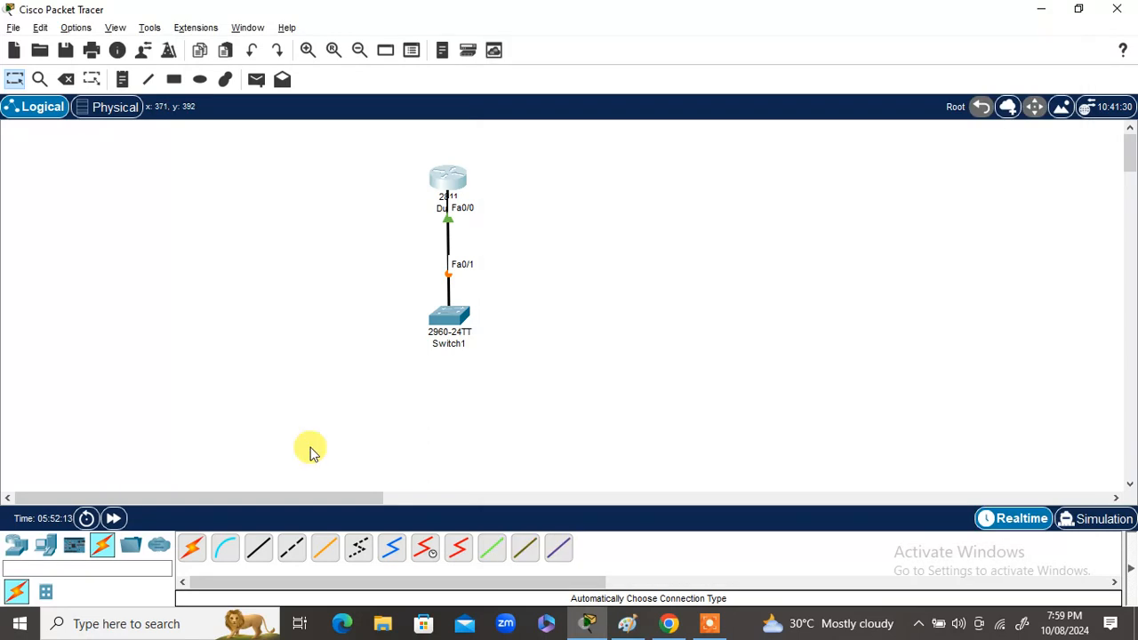
- Place four PC-PT end devices in a row below the switch
{"action": "left_click", "coordinate": [46, 546]}
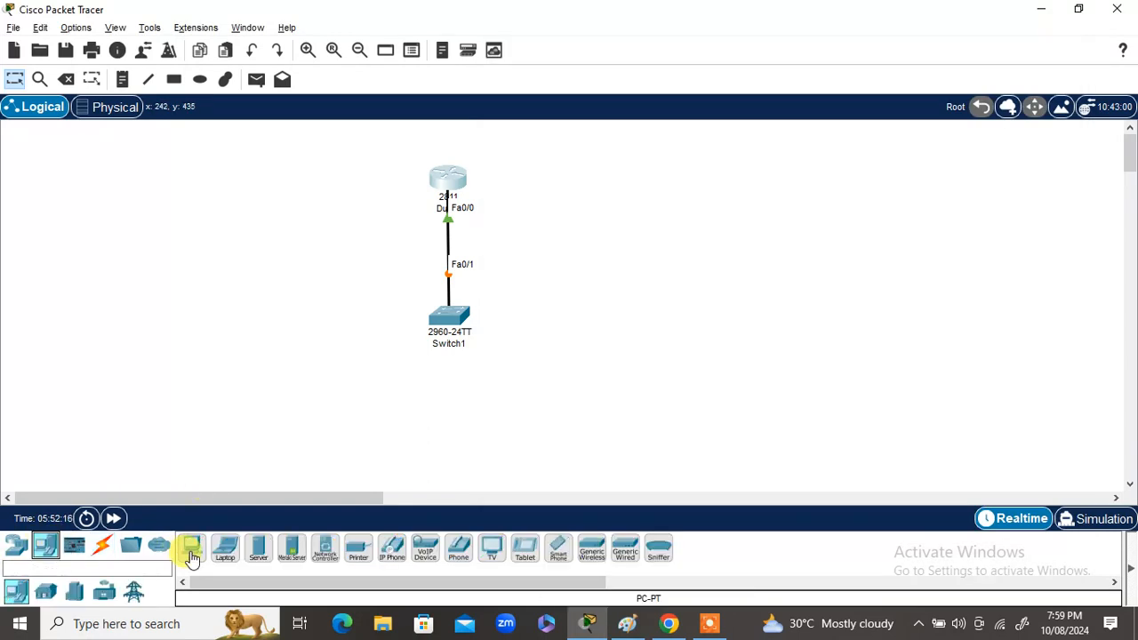
{"action": "left_click", "coordinate": [192, 551]}
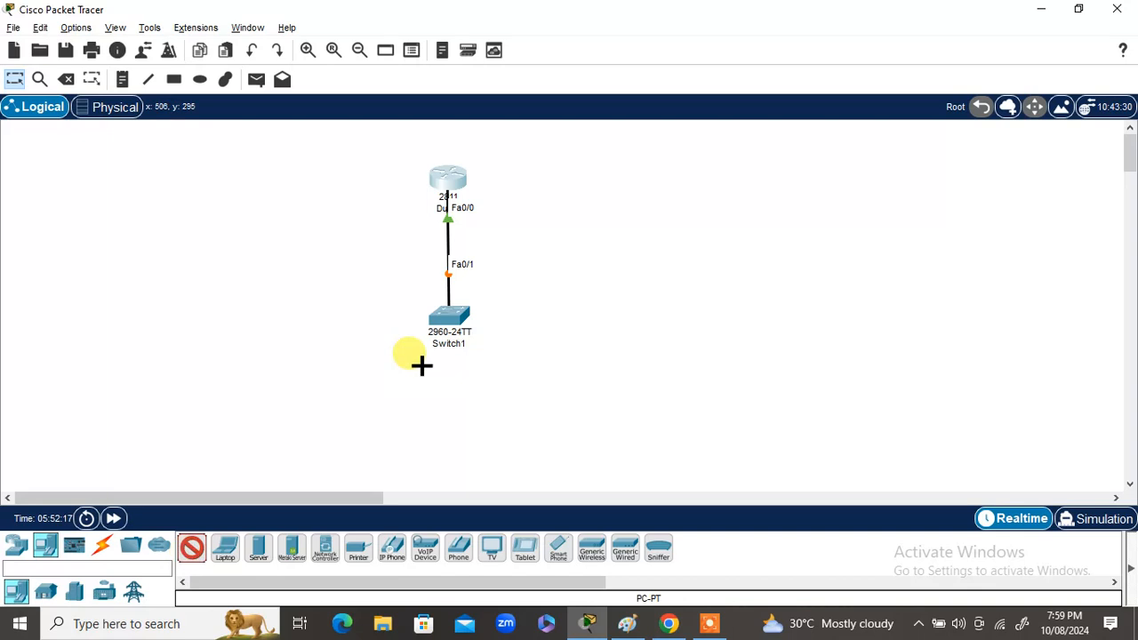
{"action": "left_click", "coordinate": [304, 430]}
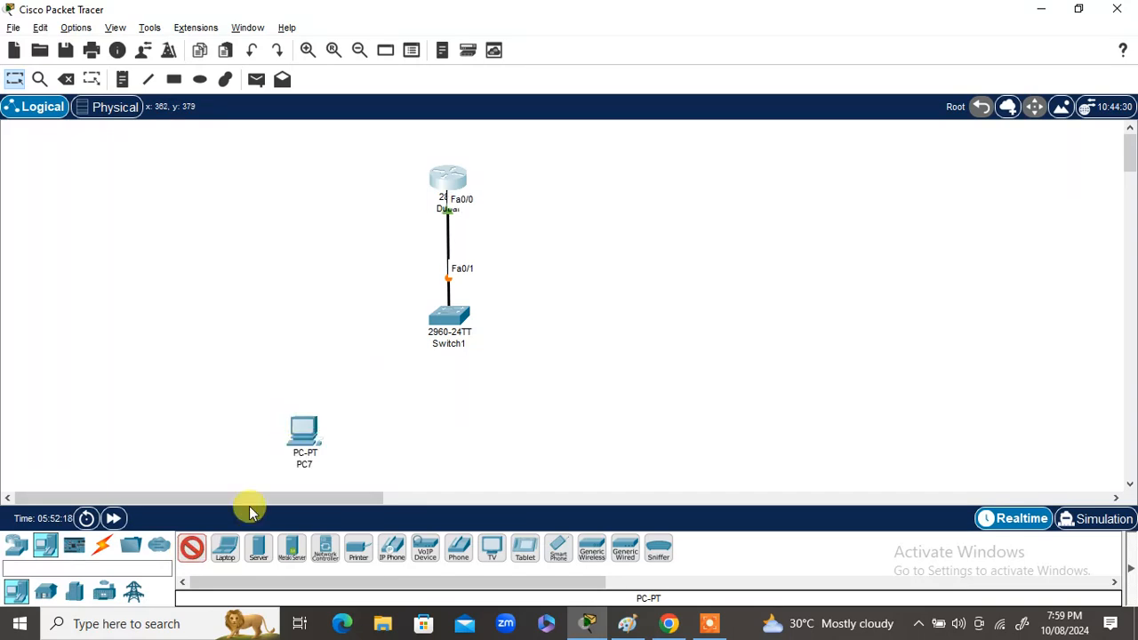
{"action": "left_click", "coordinate": [362, 426]}
{"action": "left_click", "coordinate": [415, 432]}
{"action": "left_click", "coordinate": [462, 431]}
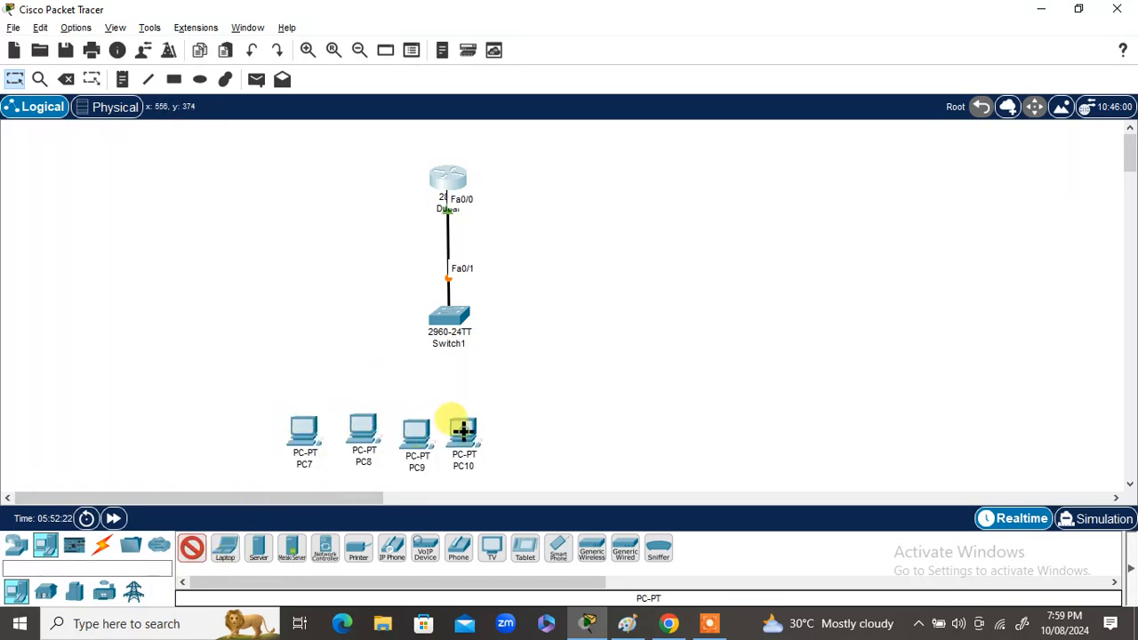
- Place four Laptop-PT end devices in a row beside the PCs and end device placement
{"action": "left_click", "coordinate": [238, 553]}
{"action": "left_click", "coordinate": [552, 434]}
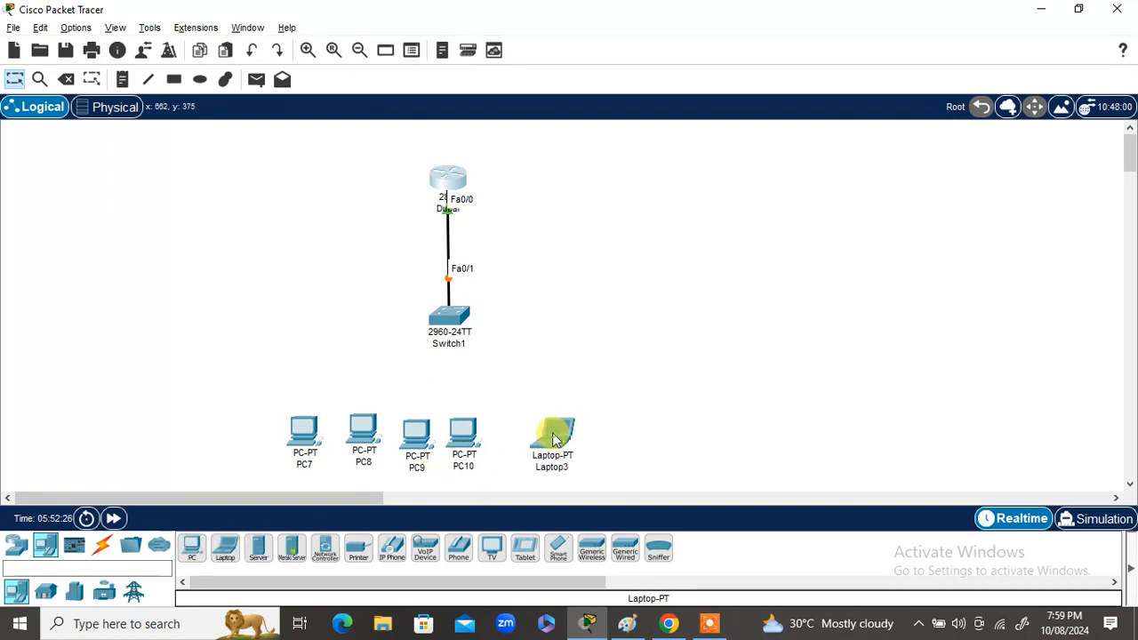
{"action": "left_click", "coordinate": [228, 553]}
{"action": "left_click", "coordinate": [606, 434]}
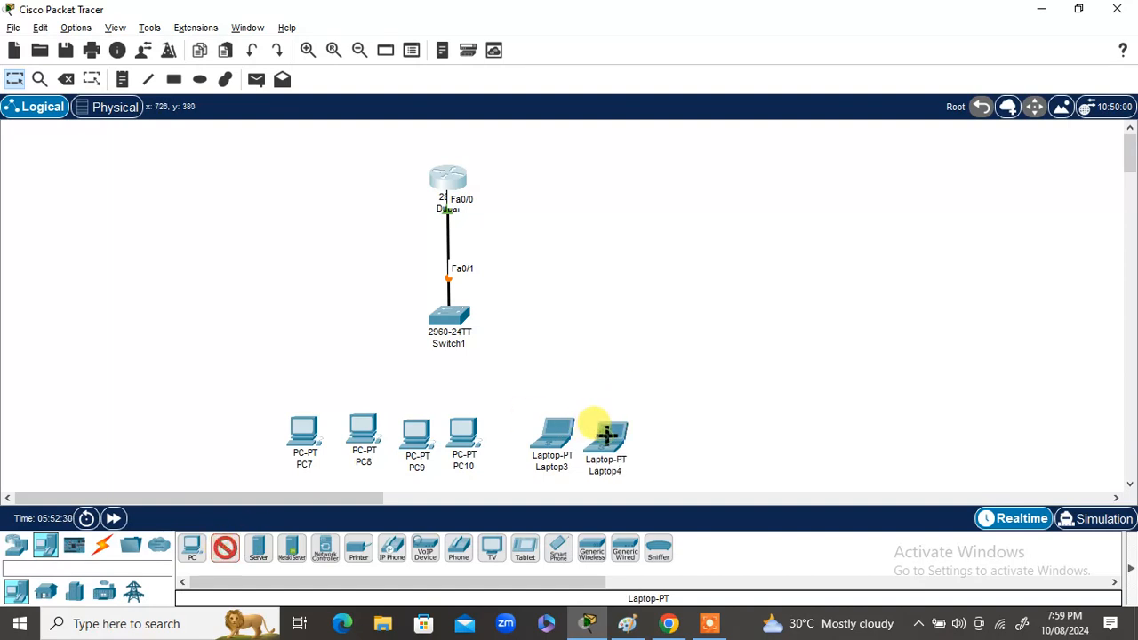
{"action": "left_click", "coordinate": [677, 432]}
{"action": "left_click", "coordinate": [732, 427]}
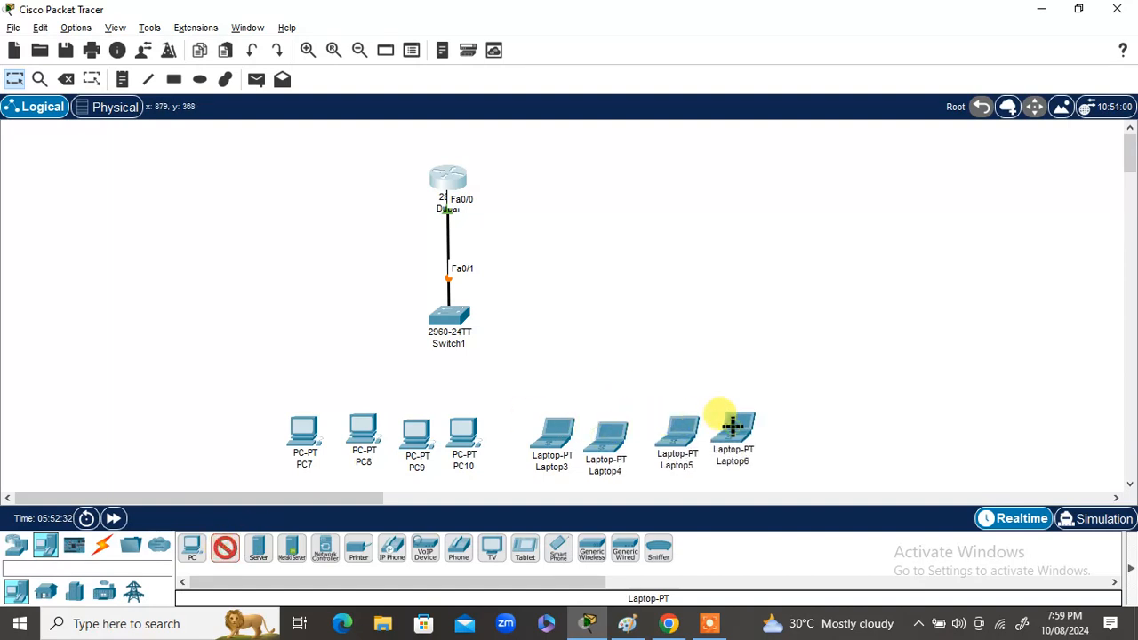
{"action": "left_click", "coordinate": [322, 433]}
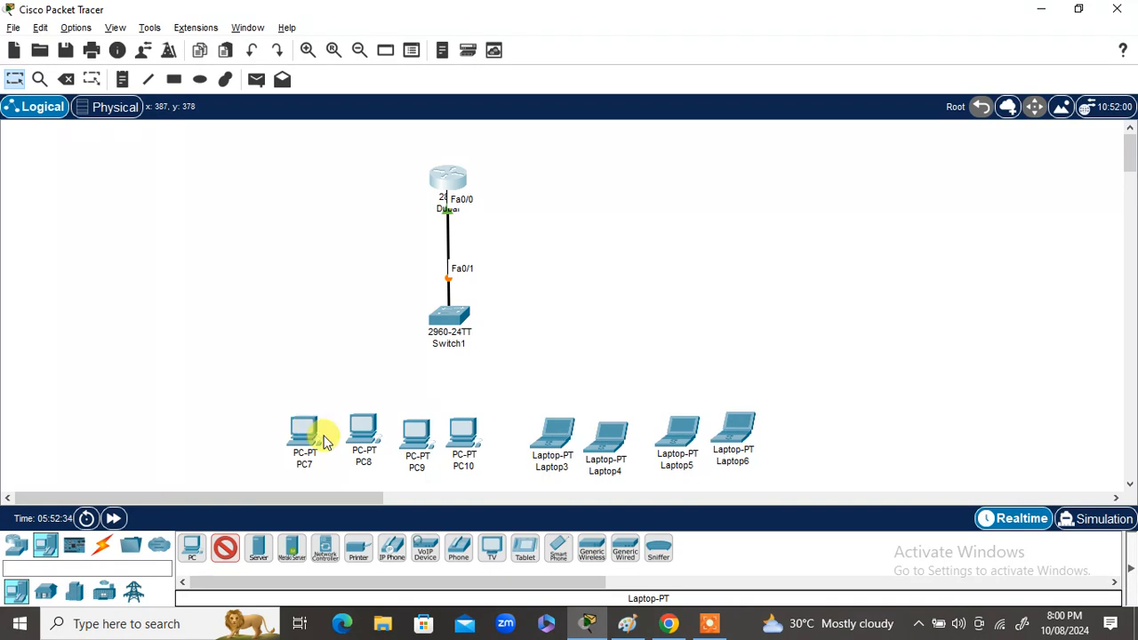
{"action": "key", "text": "Escape"}
- Rearrange the four PCs into a descending arc below the switch, with PC7 highest and more space between them
{"action": "left_click_drag", "start_coordinate": [305, 435], "coordinate": [296, 400]}
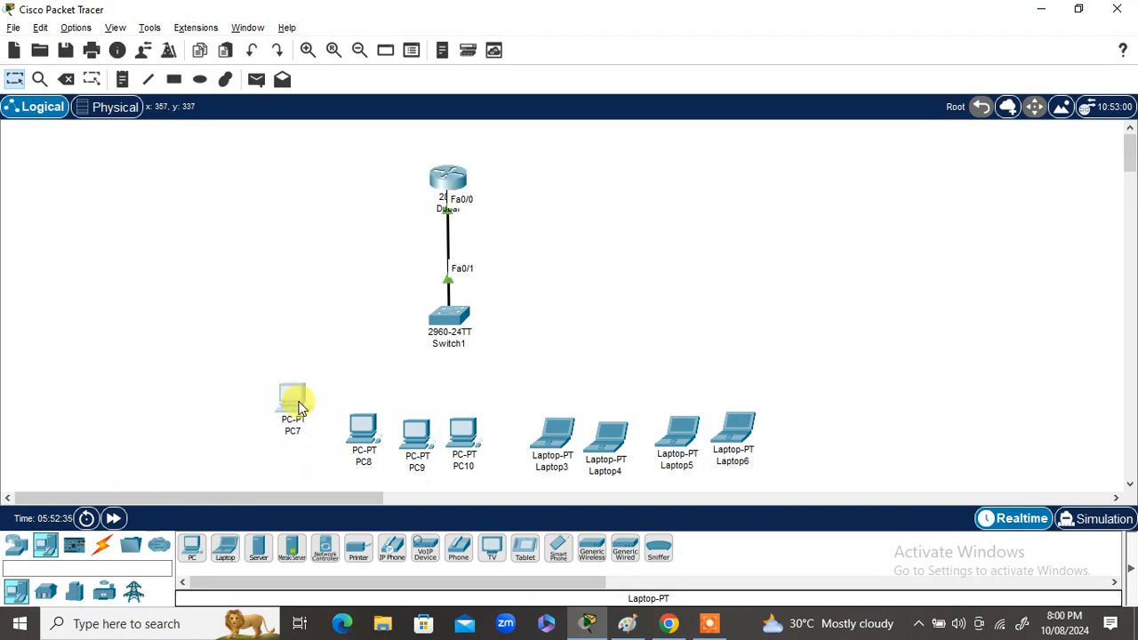
{"action": "left_click", "coordinate": [363, 436]}
{"action": "left_click_drag", "start_coordinate": [363, 442], "coordinate": [478, 453]}
{"action": "left_click", "coordinate": [415, 441]}
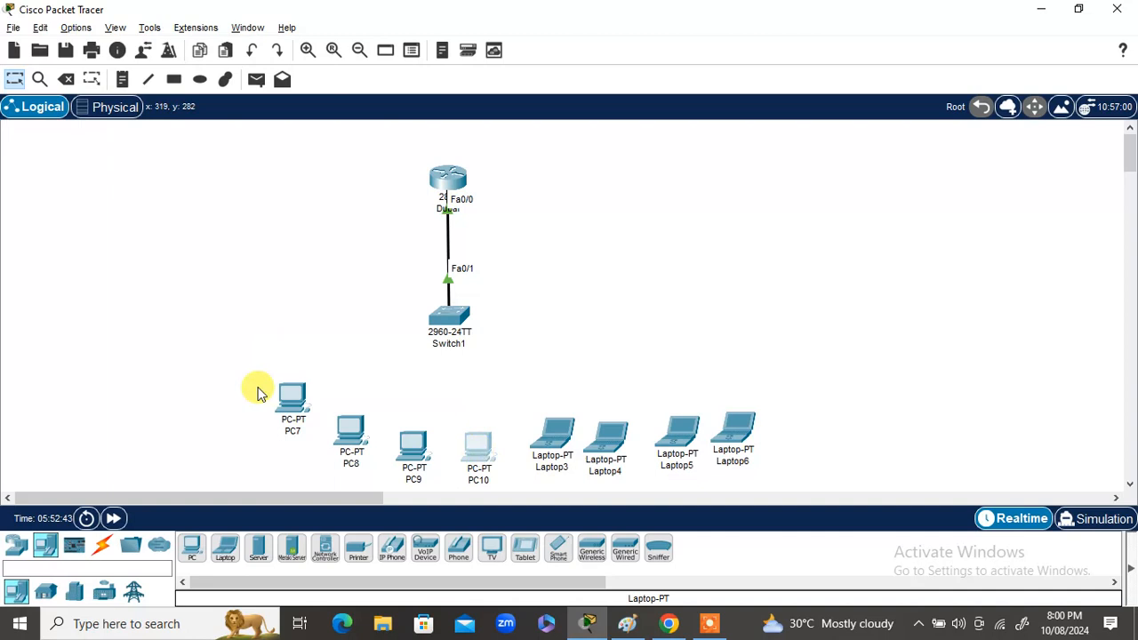
- Connect PC7, PC8, PC9 and PC10 to the 2960 switch using the automatically chosen connection type
{"action": "left_click", "coordinate": [102, 545]}
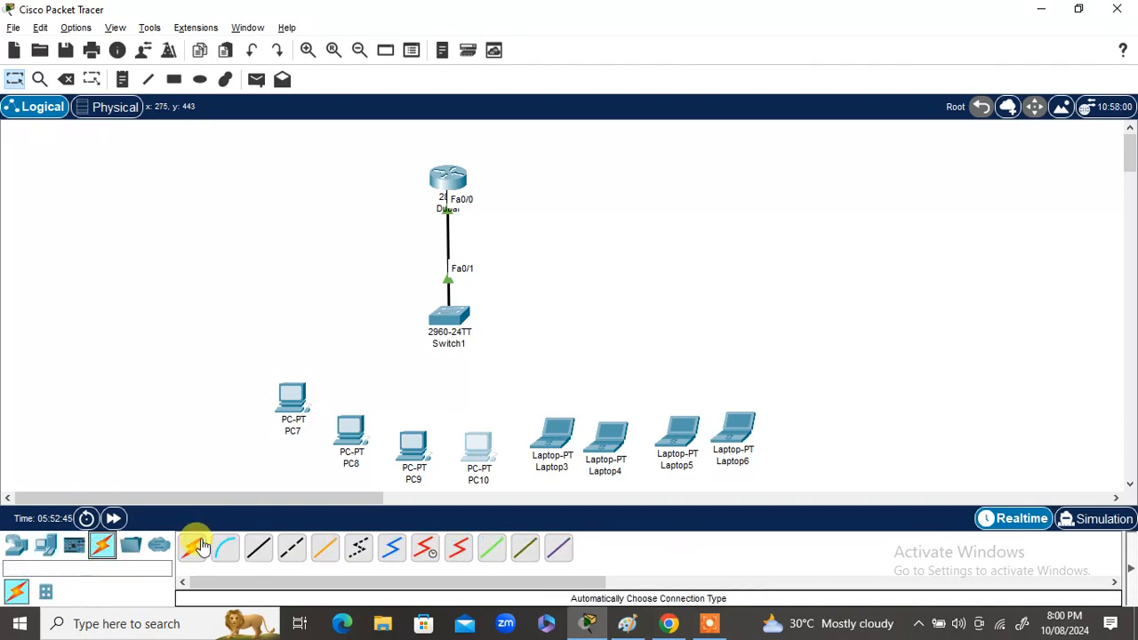
{"action": "left_click", "coordinate": [195, 546]}
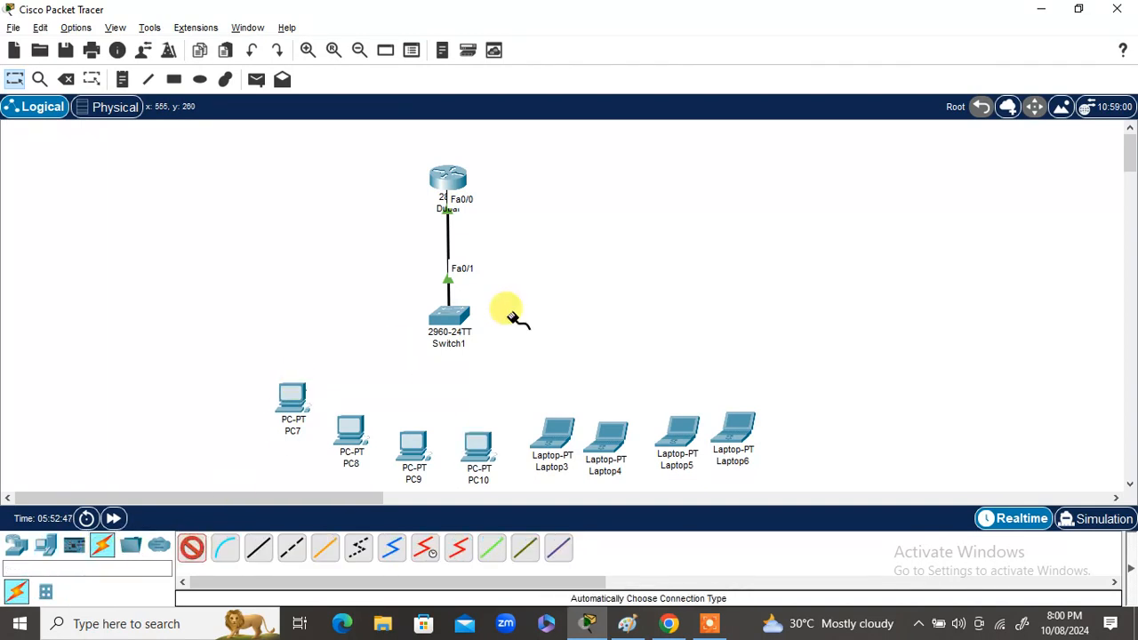
{"action": "left_click", "coordinate": [449, 315]}
{"action": "left_click", "coordinate": [294, 397]}
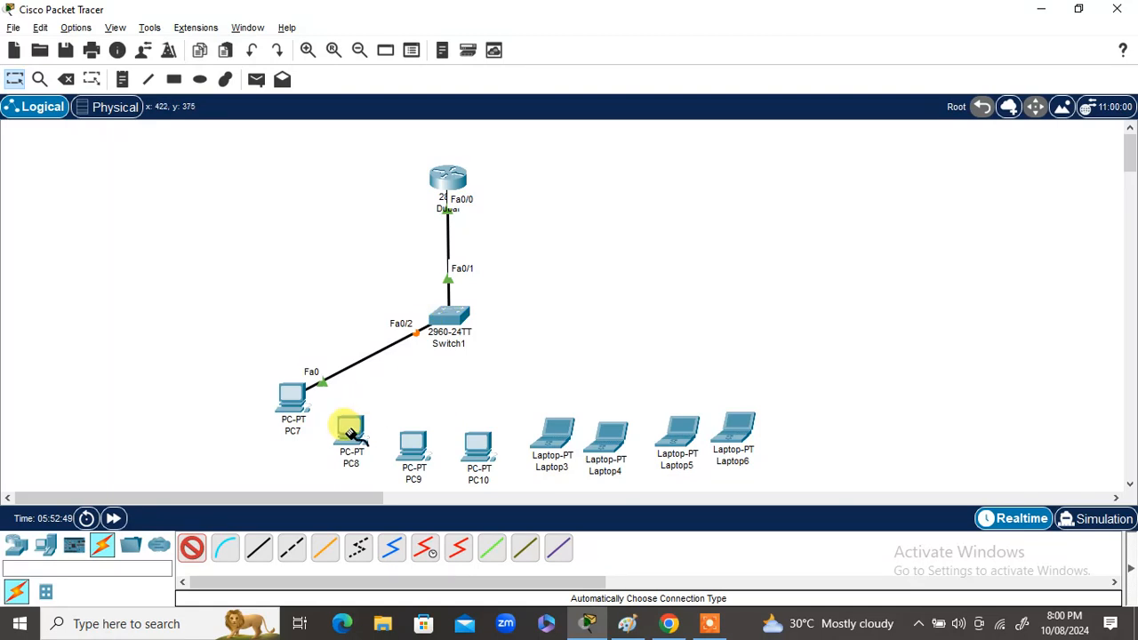
{"action": "left_click", "coordinate": [349, 432]}
{"action": "left_click", "coordinate": [444, 319]}
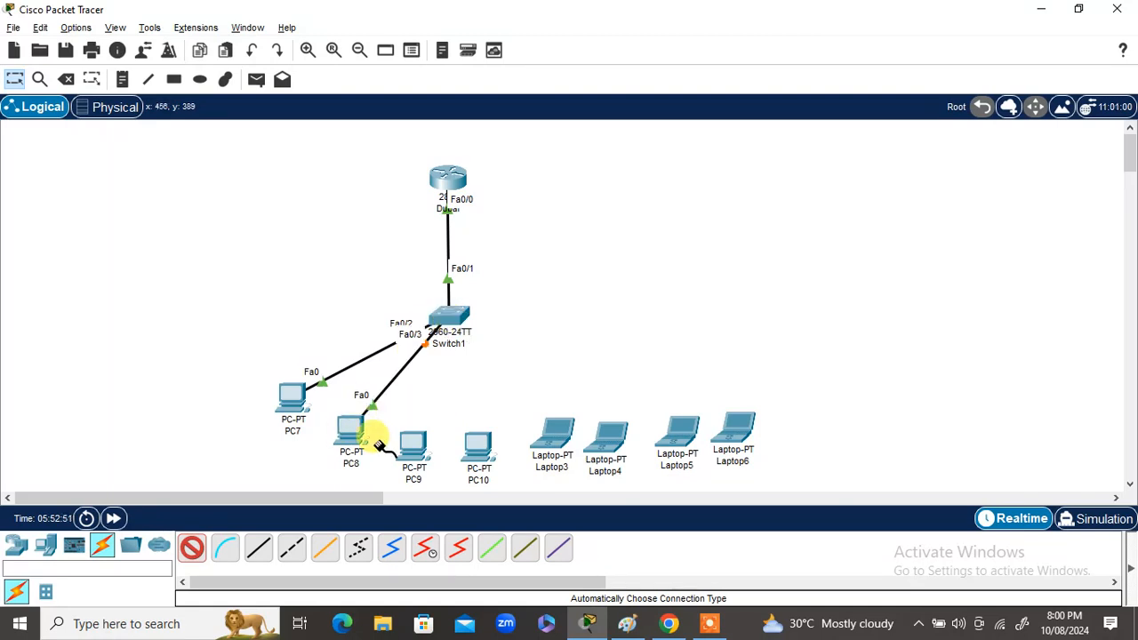
{"action": "left_click", "coordinate": [409, 440]}
{"action": "left_click", "coordinate": [447, 316]}
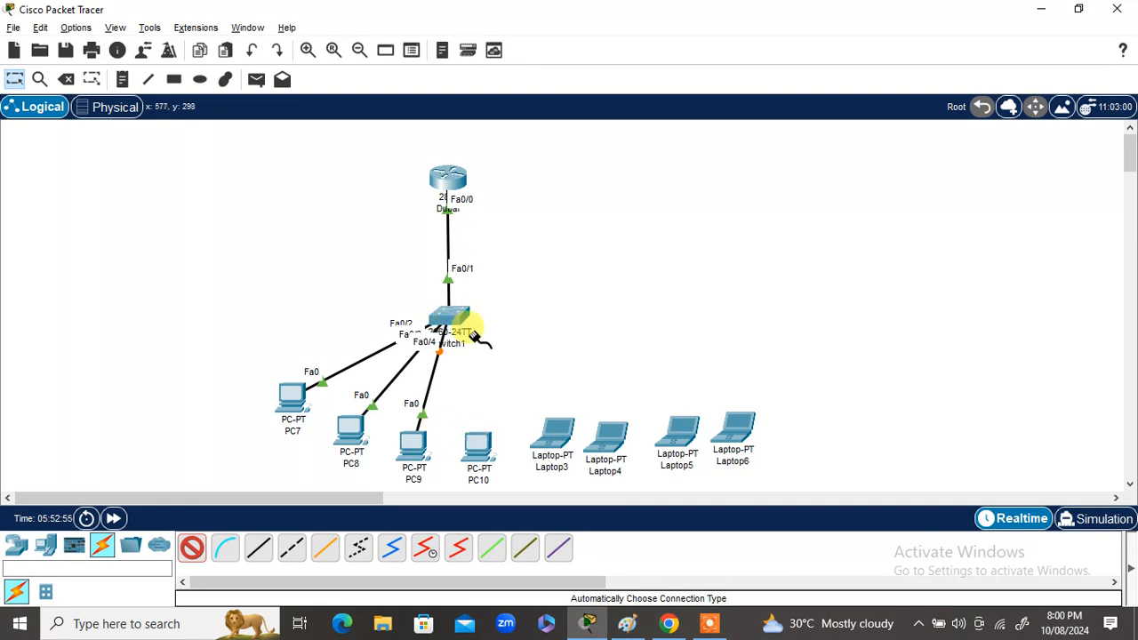
{"action": "left_click", "coordinate": [453, 309]}
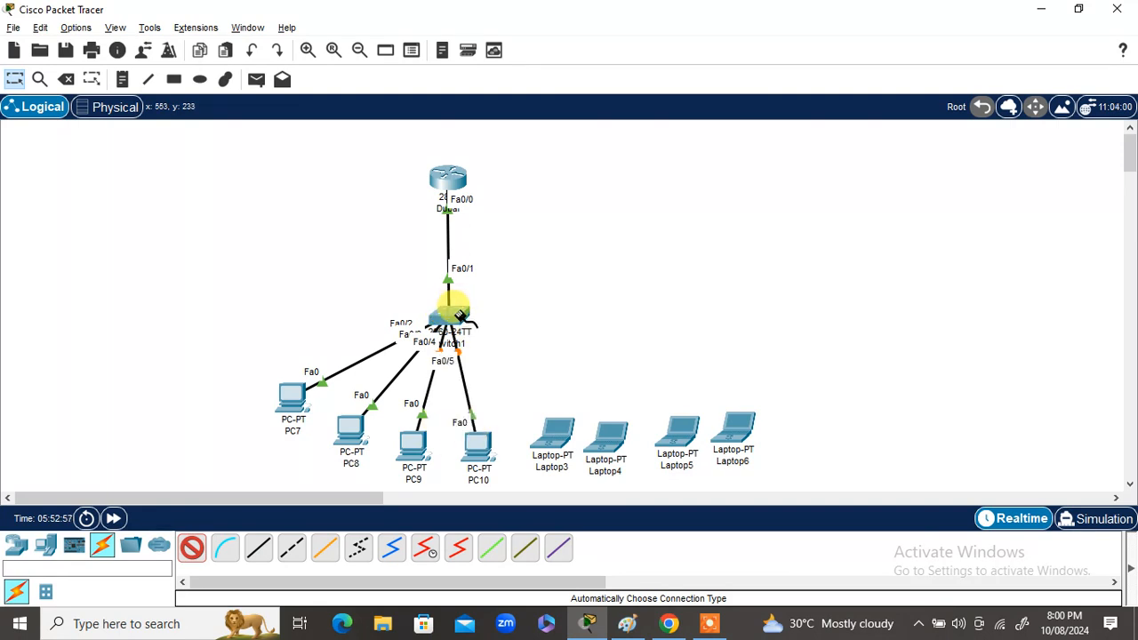
{"action": "left_click", "coordinate": [710, 623]}
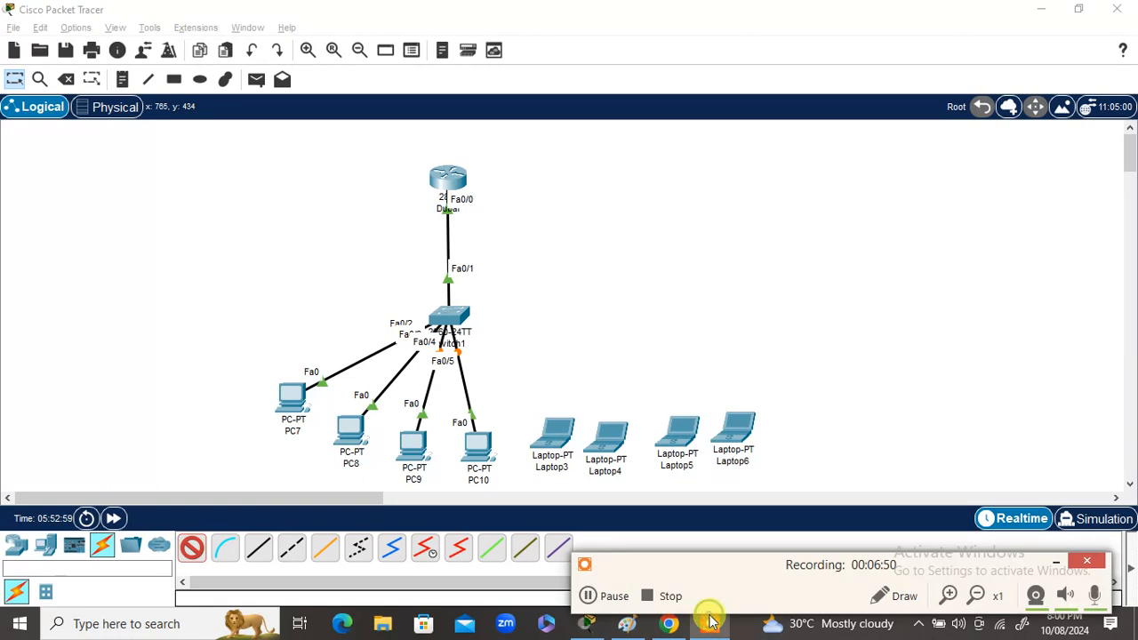
{"action": "left_click", "coordinate": [613, 594]}
{"action": "left_click", "coordinate": [613, 595]}
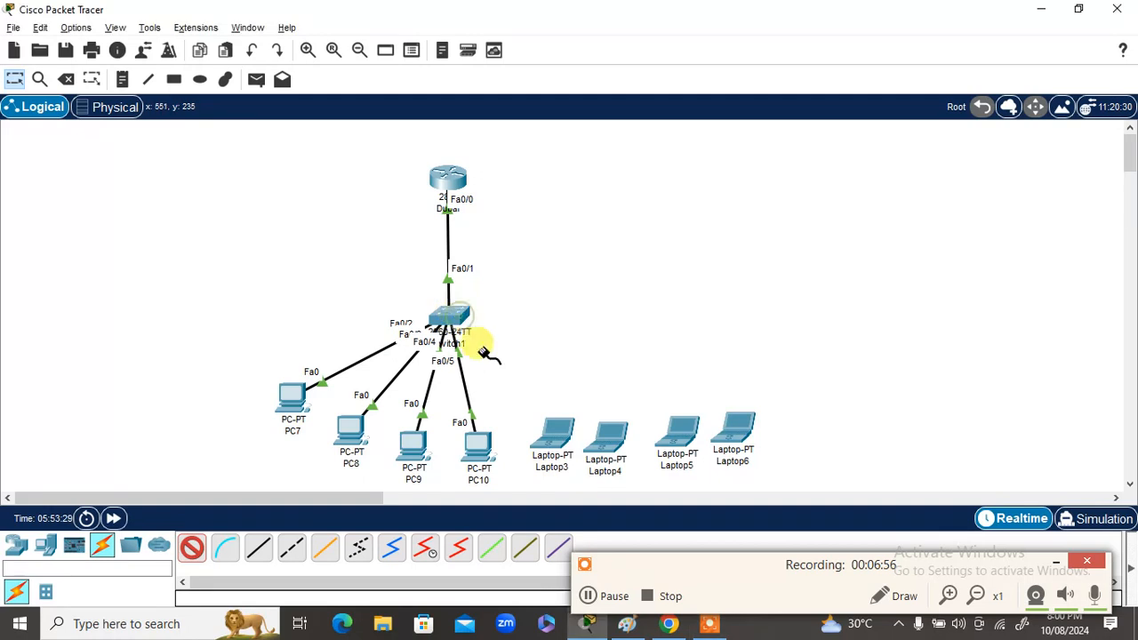
- Connect Laptop3, Laptop4, Laptop5 and Laptop6 to the 2960 switch using the automatically chosen connection type
{"action": "left_click", "coordinate": [551, 428]}
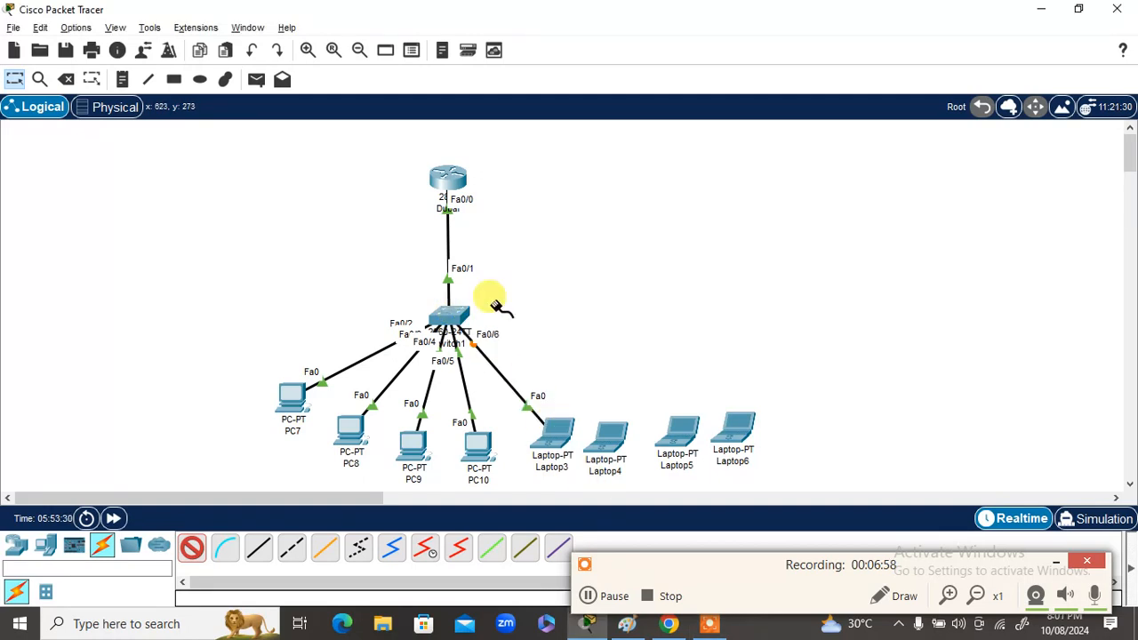
{"action": "left_click", "coordinate": [458, 313]}
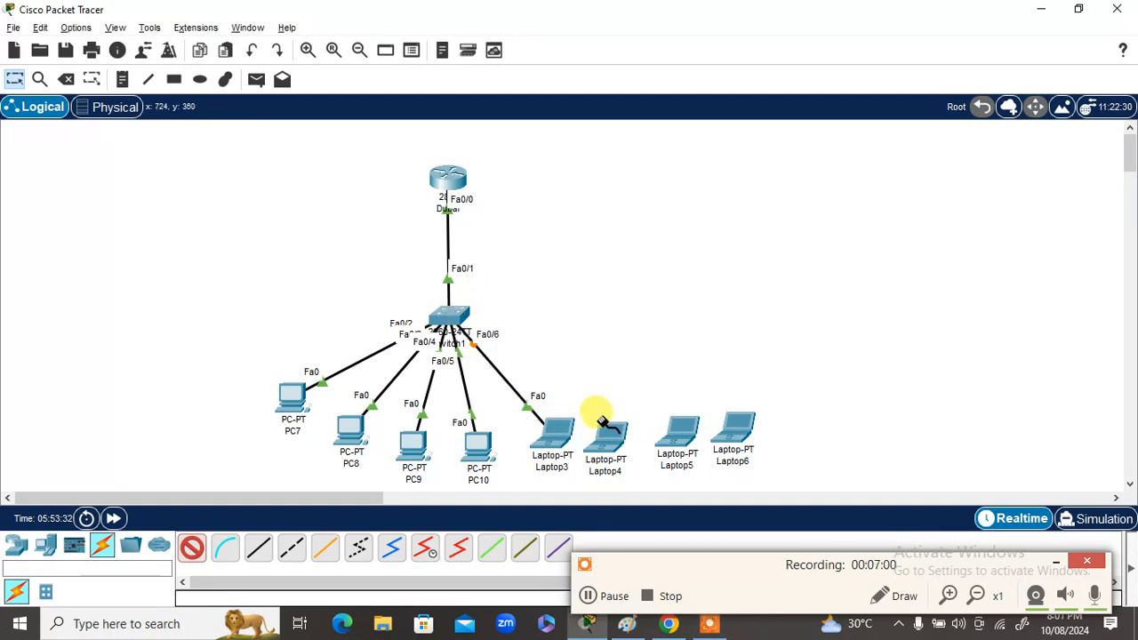
{"action": "left_click", "coordinate": [604, 428]}
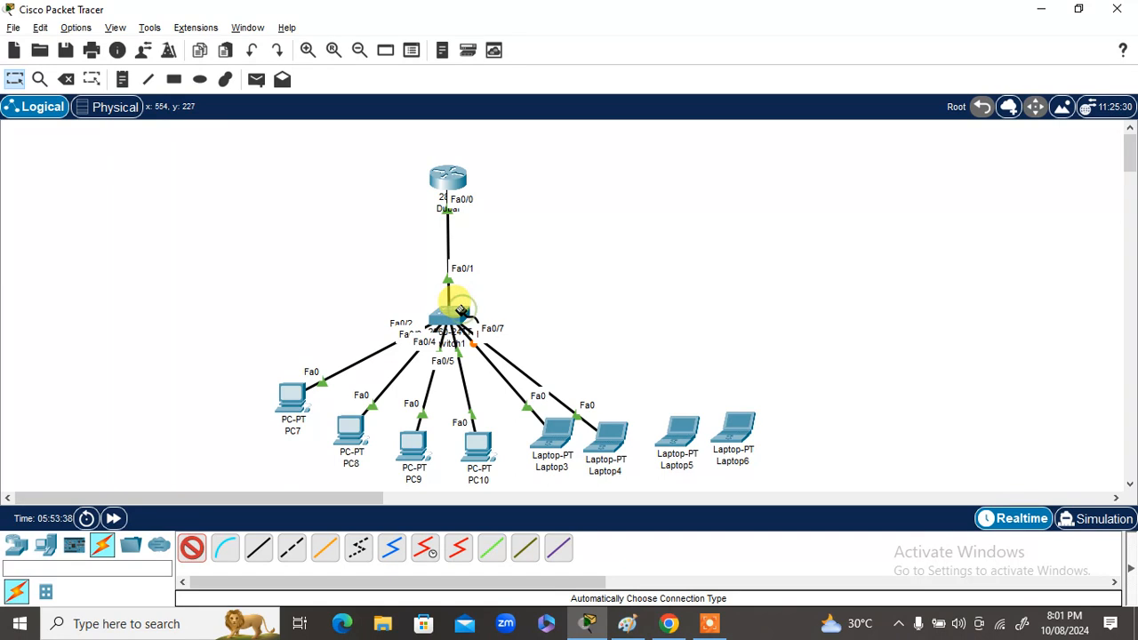
{"action": "left_click", "coordinate": [461, 310]}
{"action": "left_click", "coordinate": [679, 427]}
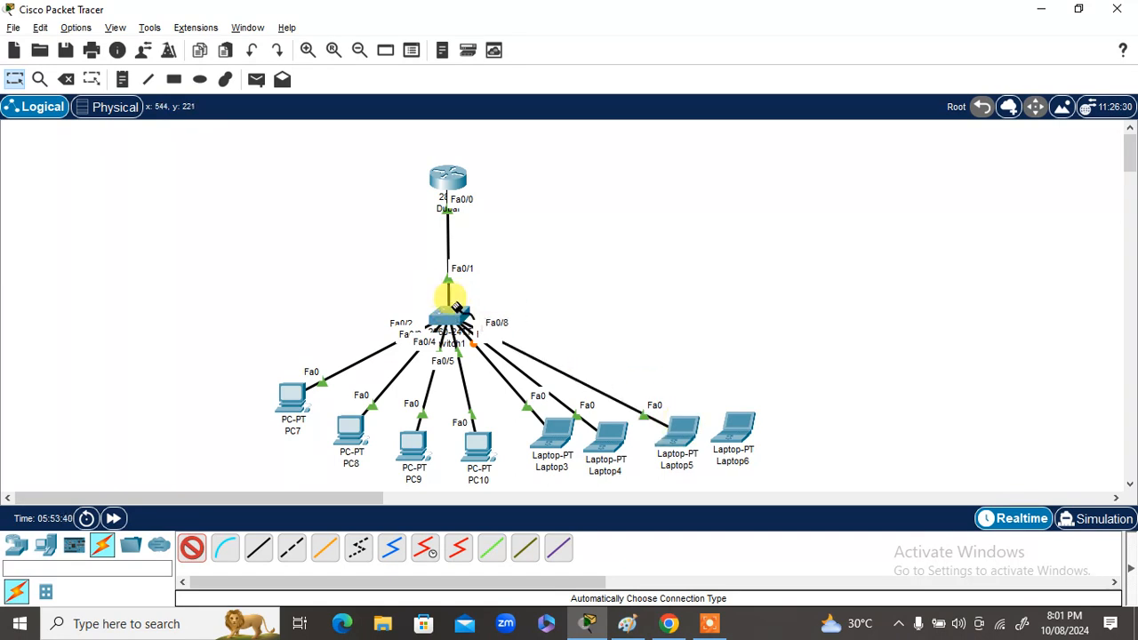
{"action": "left_click", "coordinate": [737, 409]}
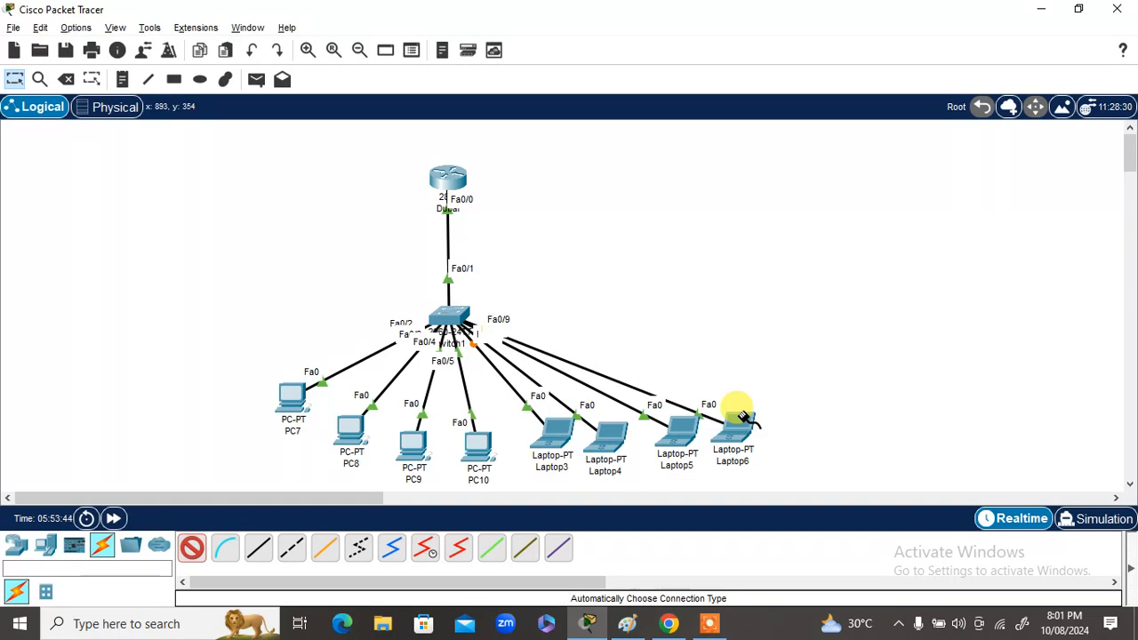
- Spread the four laptops into an arc below the switch that rises outward, with Laptop6 highest and Laptop3 lowest
{"action": "left_click_drag", "start_coordinate": [738, 423], "coordinate": [751, 396]}
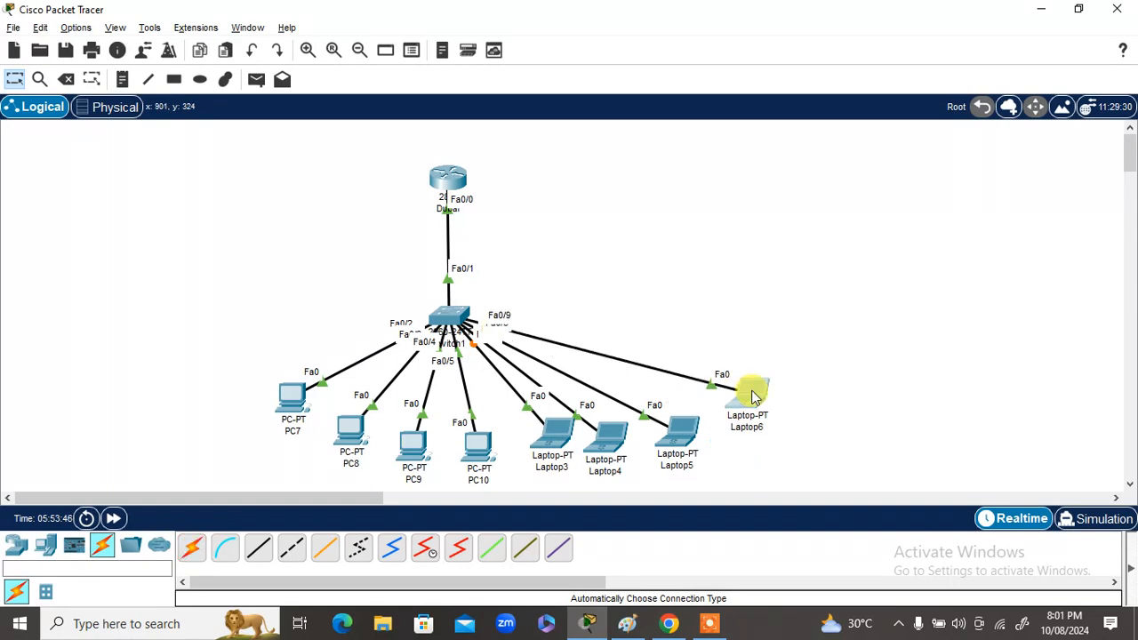
{"action": "left_click_drag", "start_coordinate": [681, 434], "coordinate": [700, 433]}
{"action": "left_click_drag", "start_coordinate": [614, 437], "coordinate": [617, 447]}
{"action": "left_click_drag", "start_coordinate": [553, 434], "coordinate": [544, 455]}
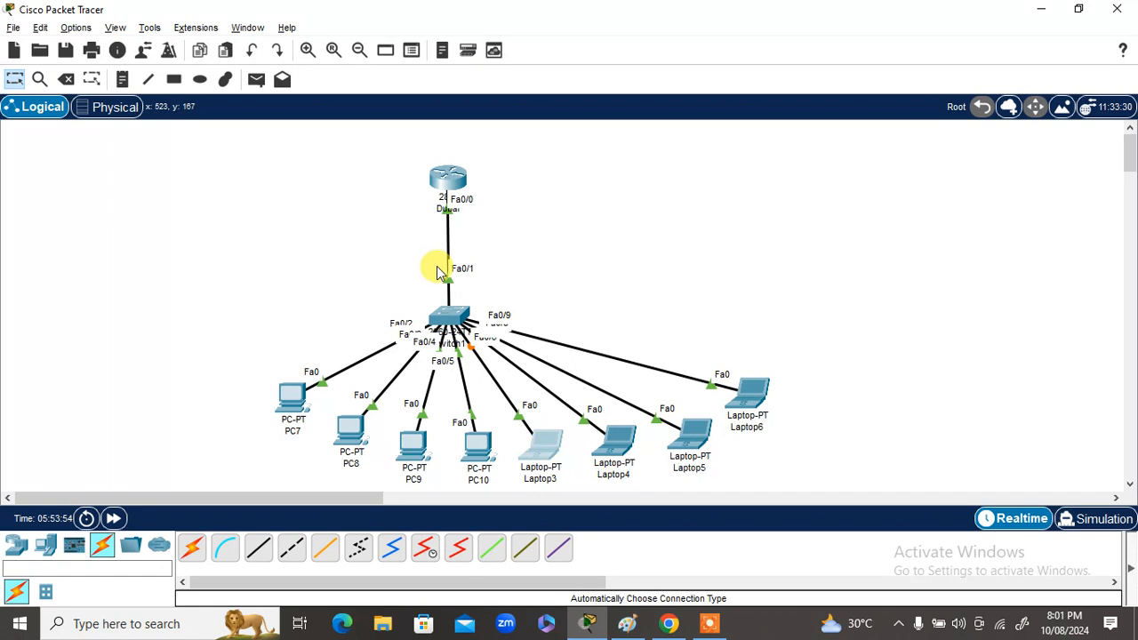
- Set PC7's IPv4 configuration to DHCP so it requests its address from the router, and close its window
{"action": "left_click_drag", "start_coordinate": [289, 403], "coordinate": [289, 402]}
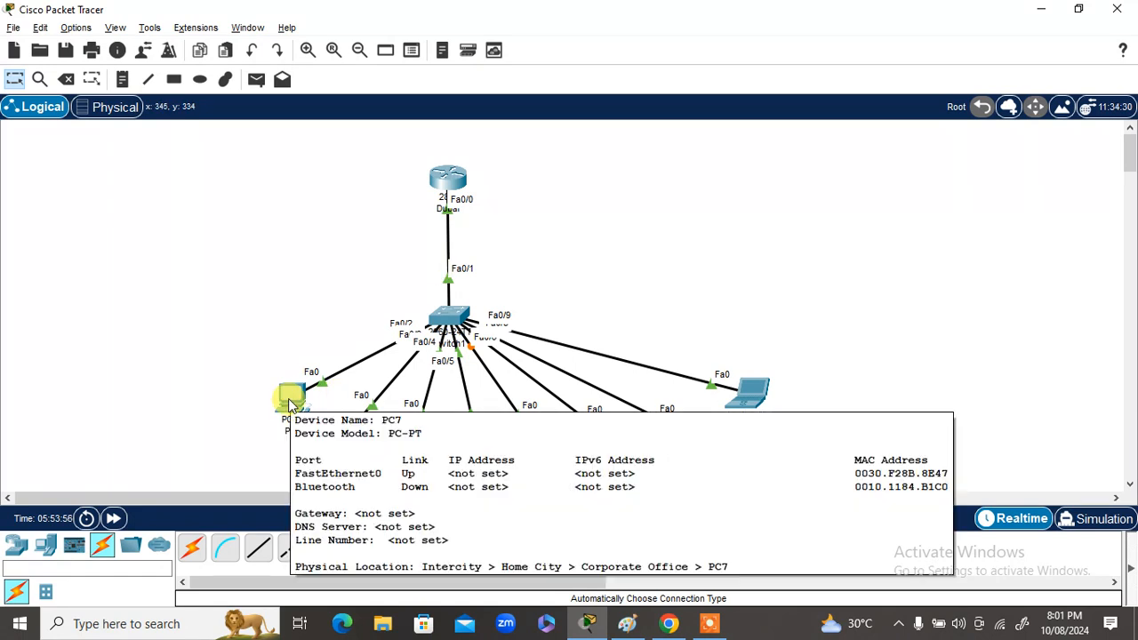
{"action": "left_click", "coordinate": [289, 402]}
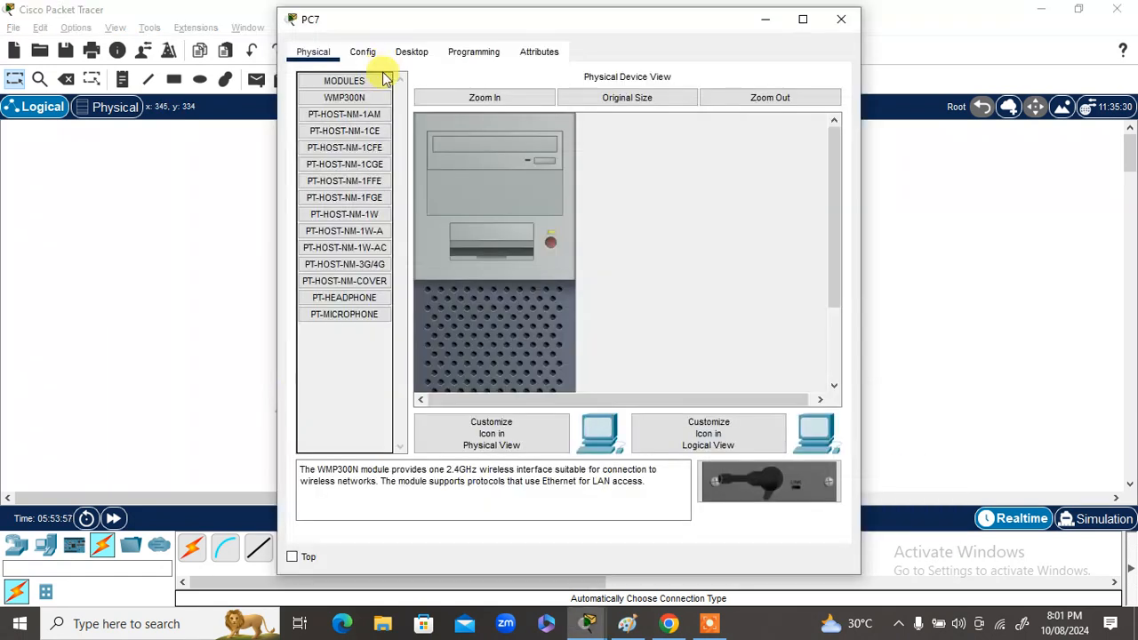
{"action": "left_click", "coordinate": [406, 54]}
{"action": "left_click", "coordinate": [334, 139]}
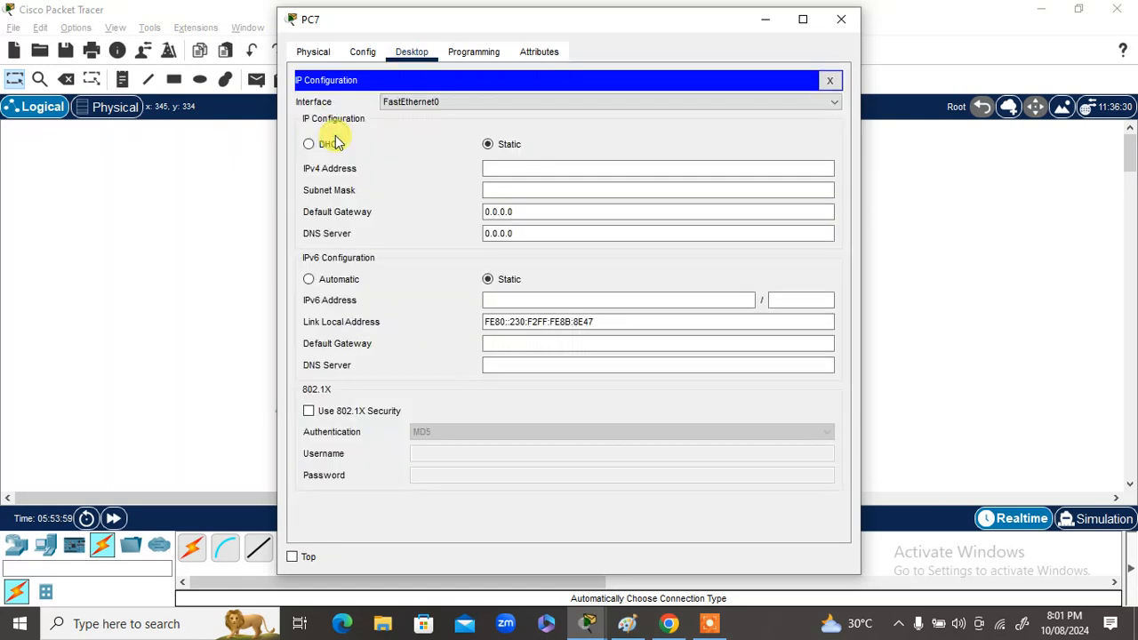
{"action": "left_click", "coordinate": [326, 146]}
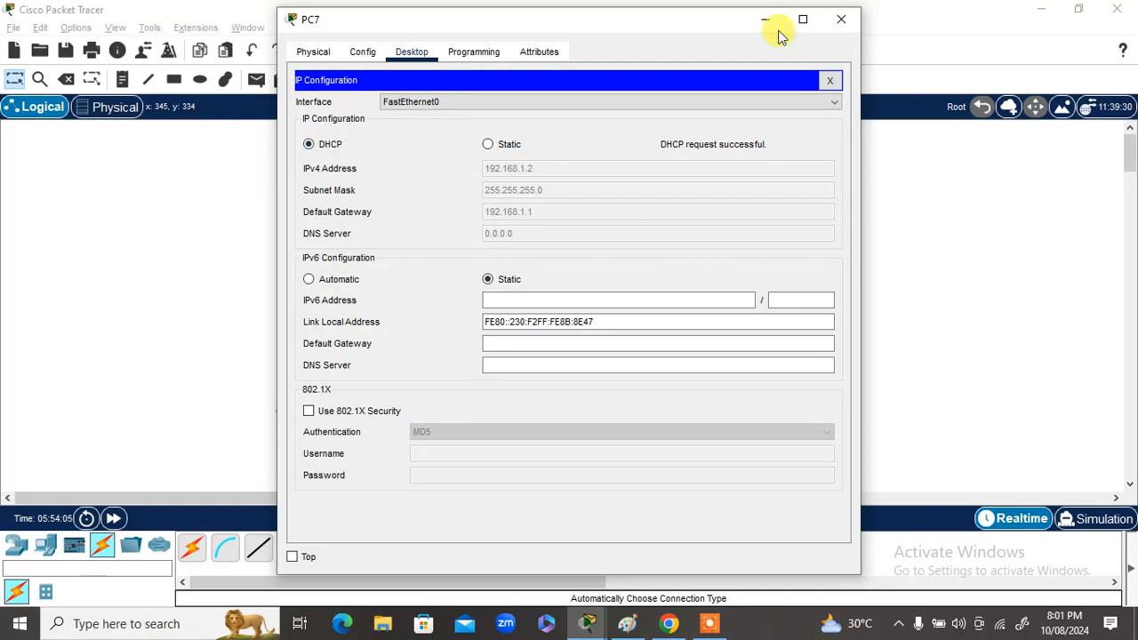
{"action": "left_click", "coordinate": [837, 27]}
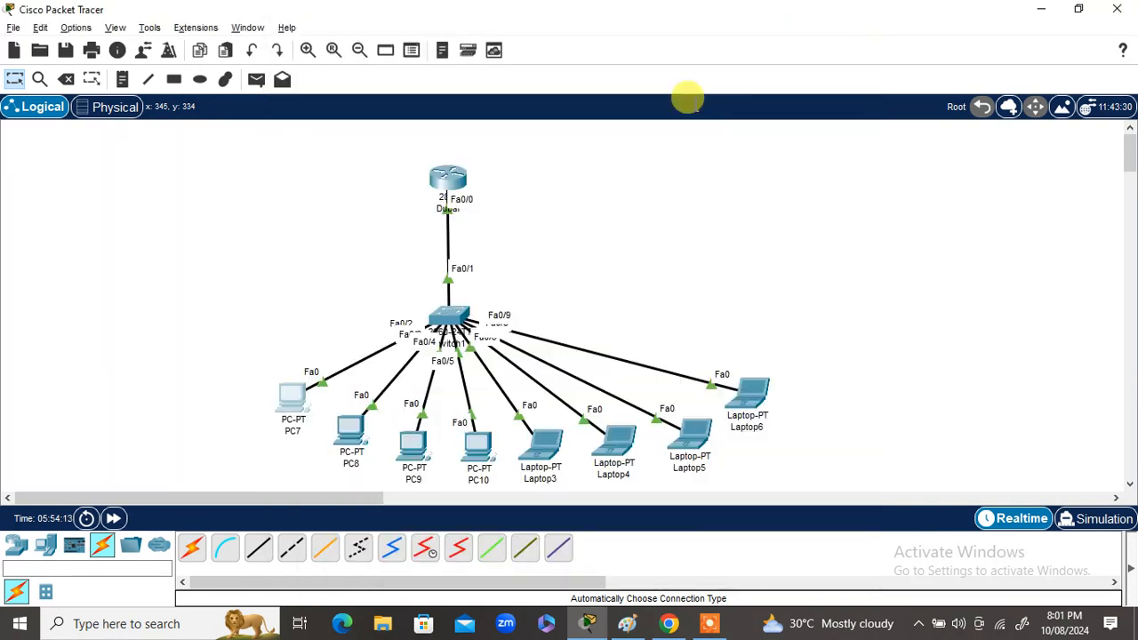
- Switch PC8's IPv4 configuration from static to DHCP and close its window
{"action": "left_click", "coordinate": [353, 431]}
{"action": "left_click", "coordinate": [413, 52]}
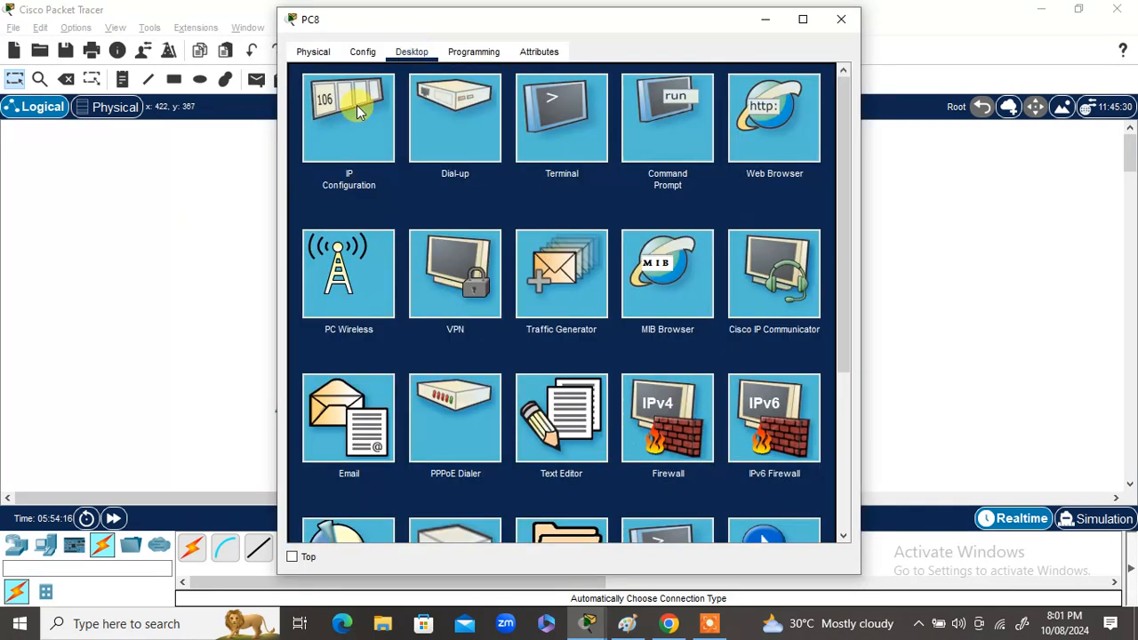
{"action": "left_click", "coordinate": [355, 108]}
{"action": "left_click", "coordinate": [309, 144]}
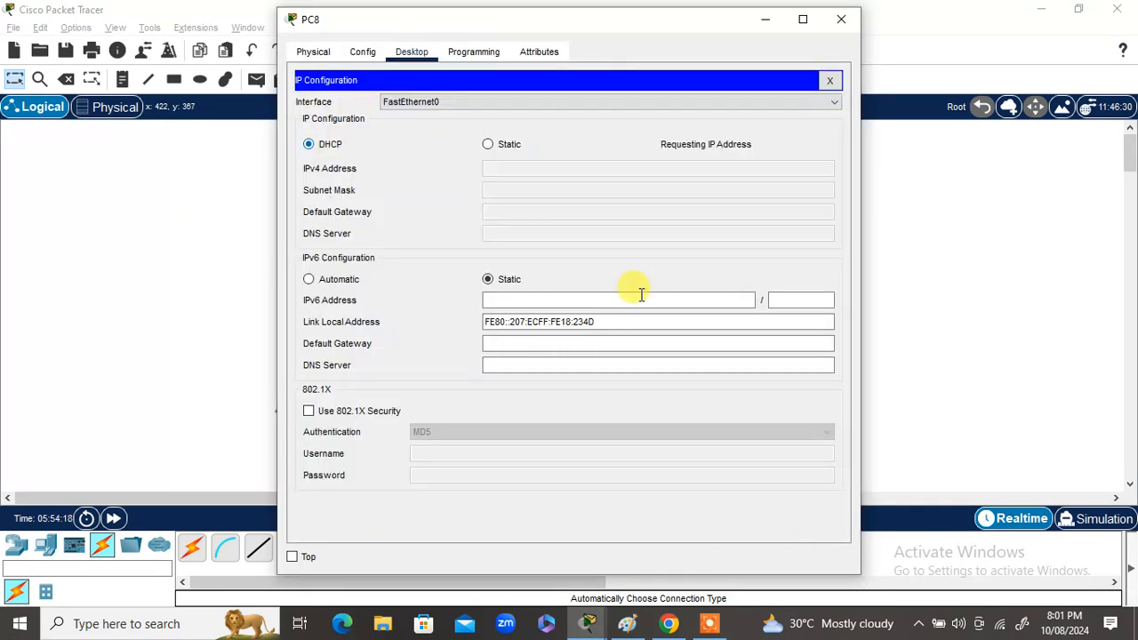
{"action": "left_click", "coordinate": [842, 21]}
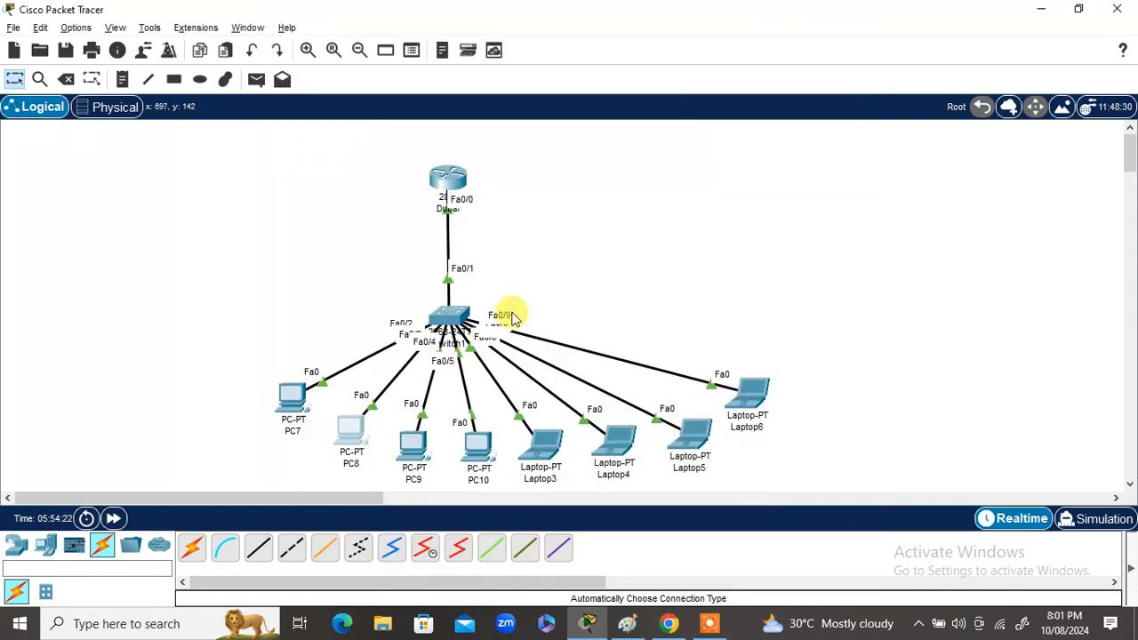
- Switch PC9's IPv4 configuration from static to DHCP and close its window
{"action": "left_click", "coordinate": [414, 445]}
{"action": "left_click", "coordinate": [414, 53]}
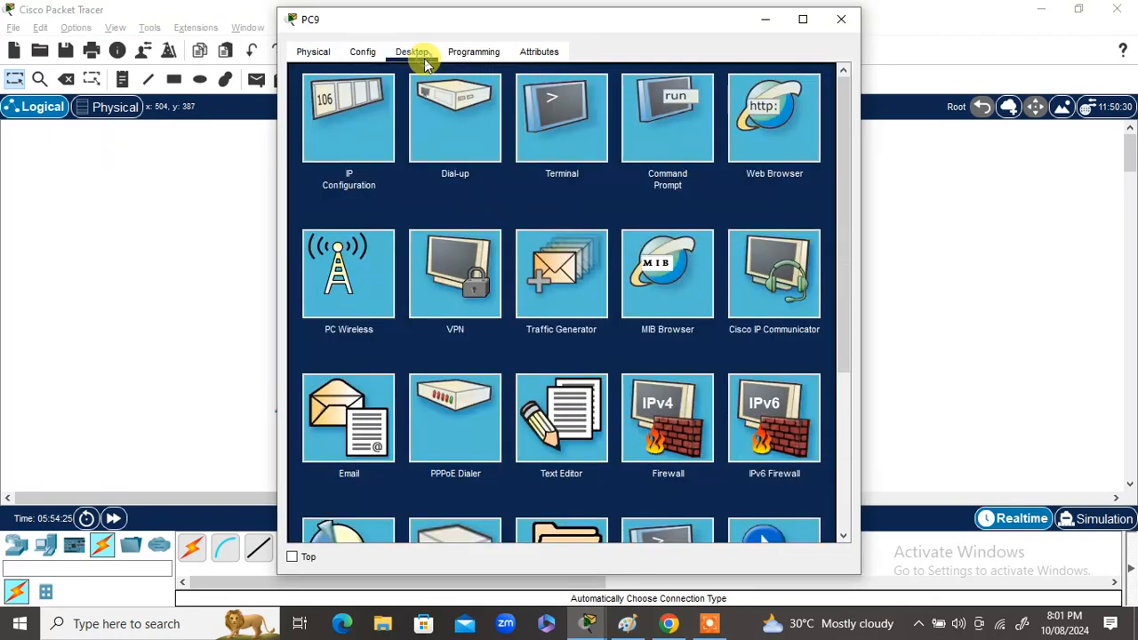
{"action": "left_click", "coordinate": [322, 144]}
{"action": "left_click", "coordinate": [326, 146]}
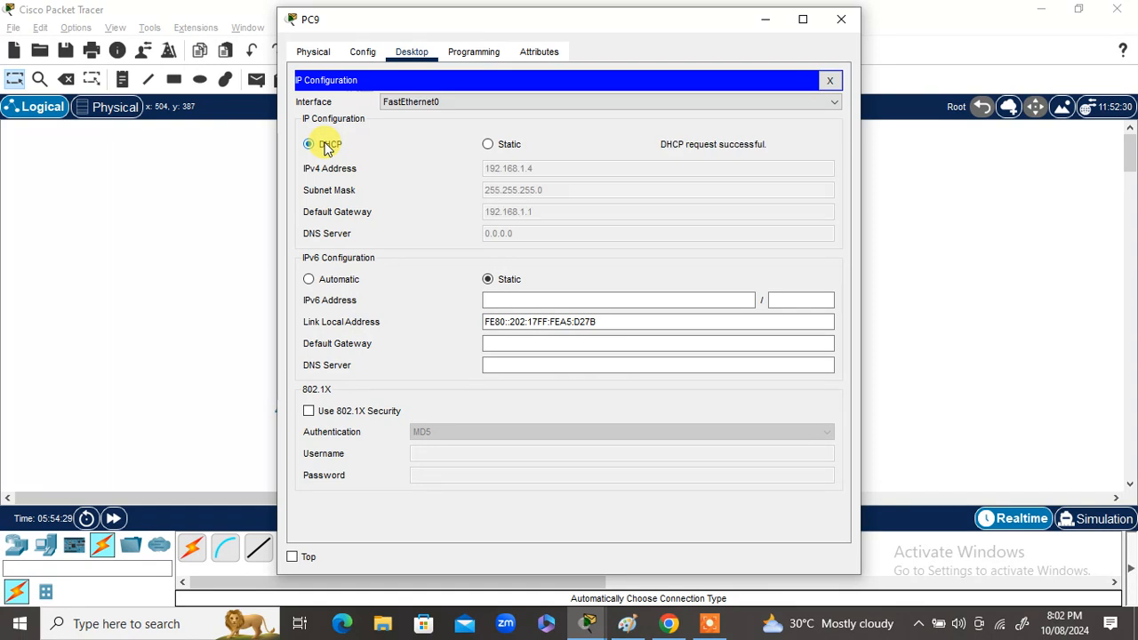
{"action": "left_click", "coordinate": [842, 33]}
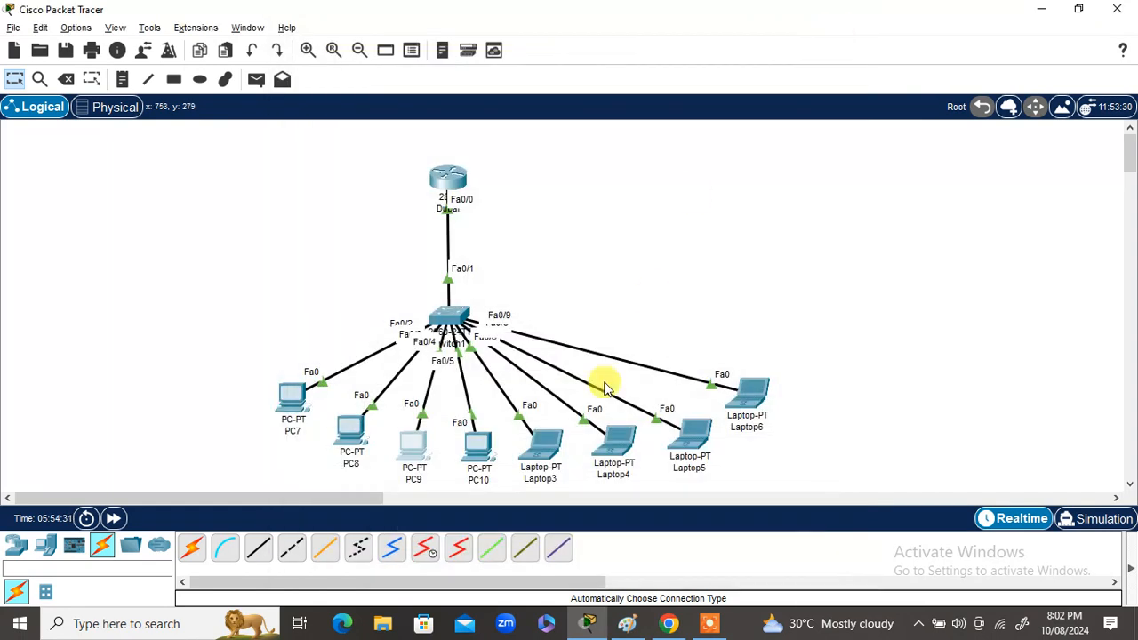
- Switch PC10's IPv4 configuration from static to DHCP and close its window
{"action": "left_click", "coordinate": [481, 451]}
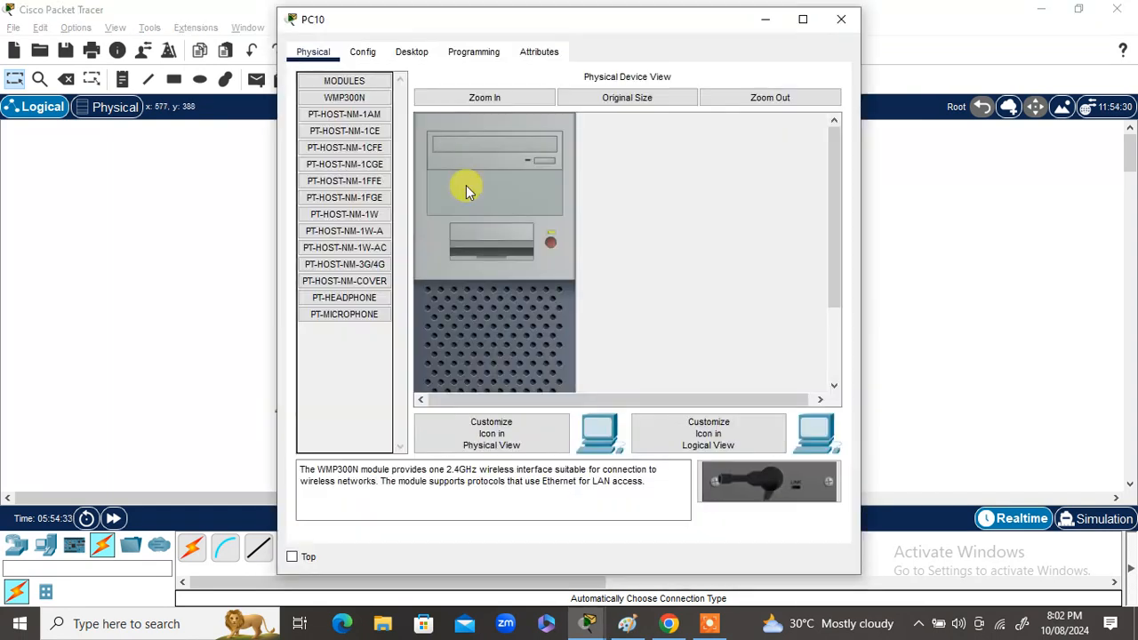
{"action": "left_click", "coordinate": [416, 50]}
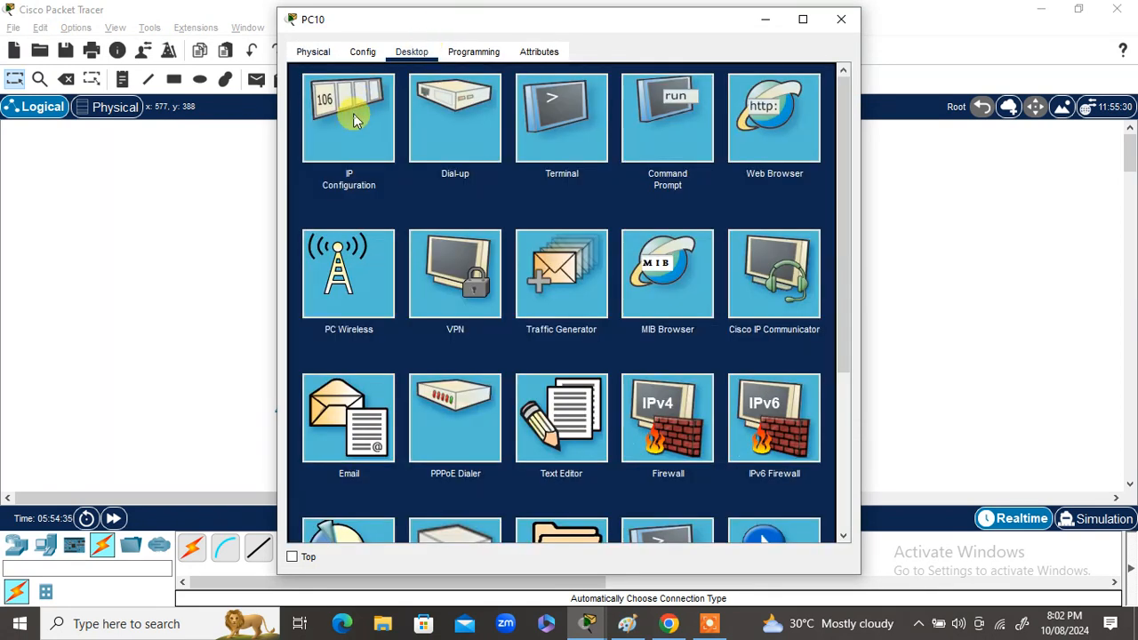
{"action": "left_click", "coordinate": [353, 113]}
{"action": "left_click", "coordinate": [328, 144]}
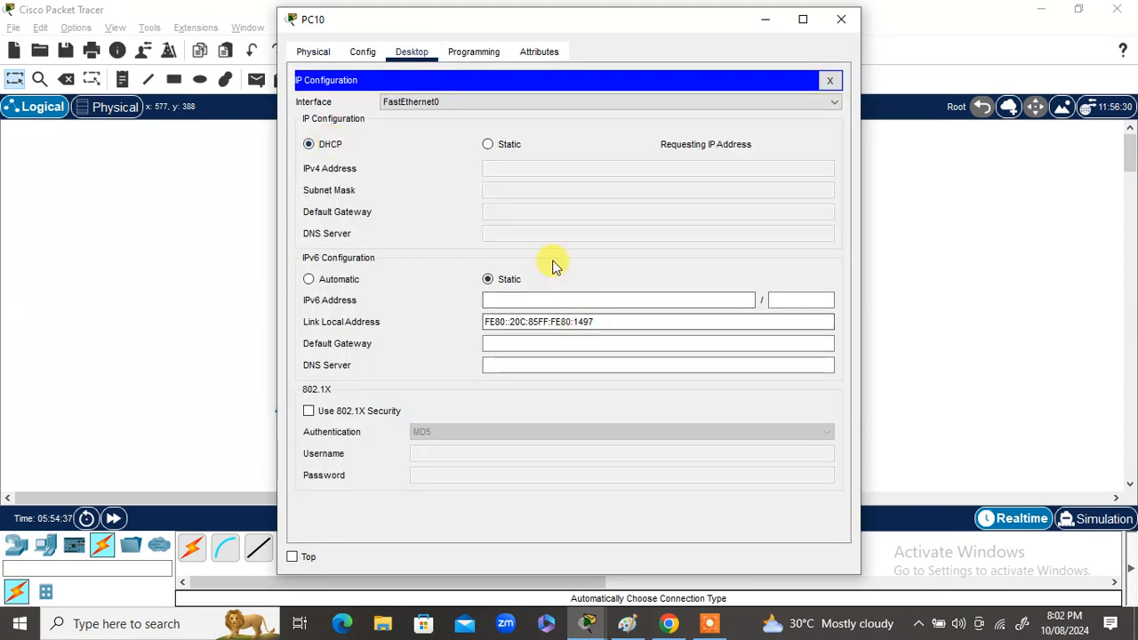
{"action": "left_click", "coordinate": [842, 19]}
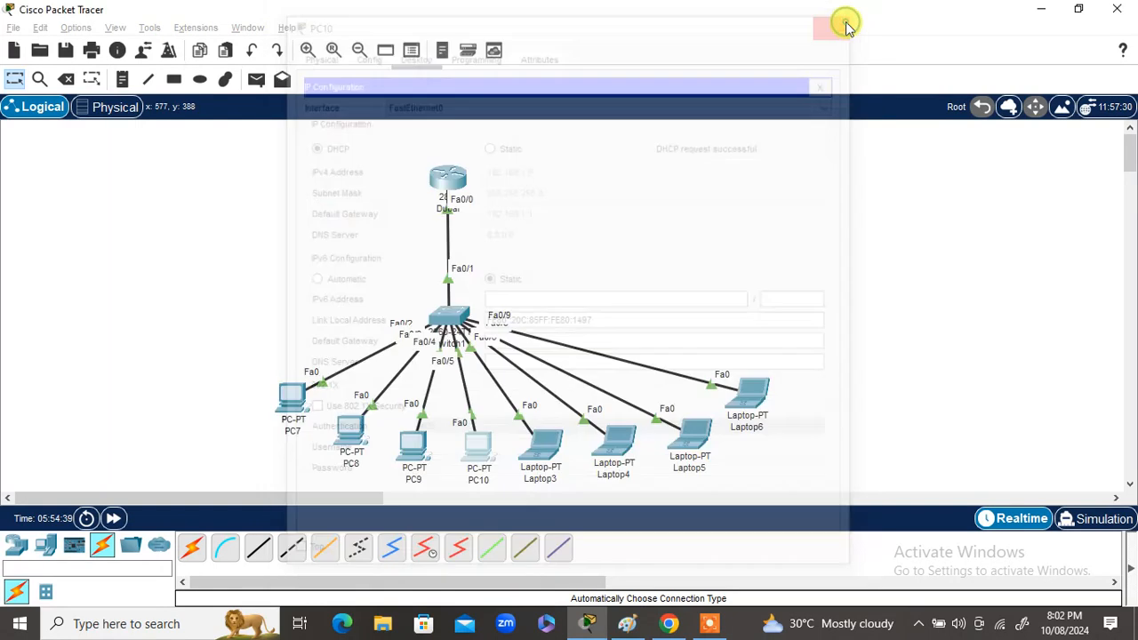
- Switch Laptop3's IPv4 configuration from static to DHCP and close its window
{"action": "left_click", "coordinate": [553, 446]}
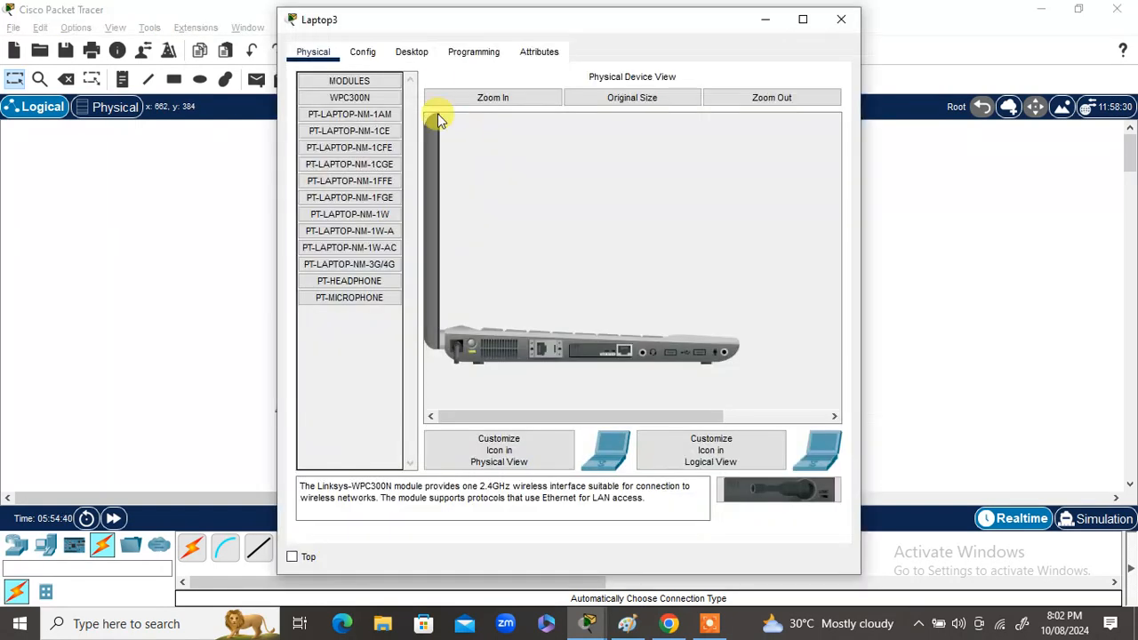
{"action": "left_click", "coordinate": [413, 54]}
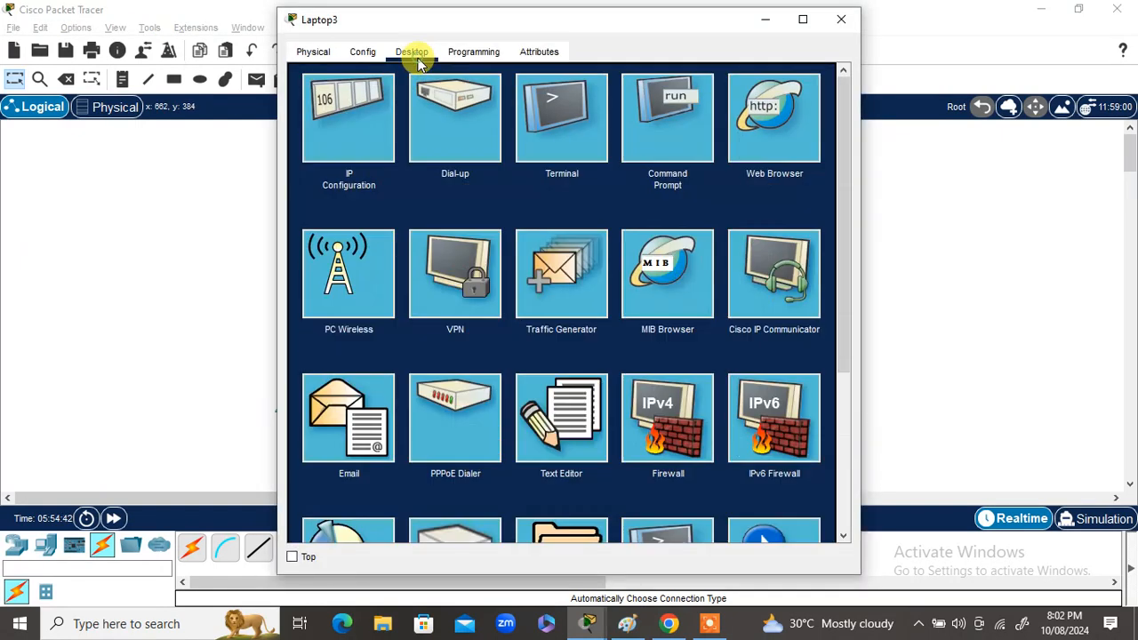
{"action": "left_click", "coordinate": [356, 107]}
{"action": "left_click", "coordinate": [329, 145]}
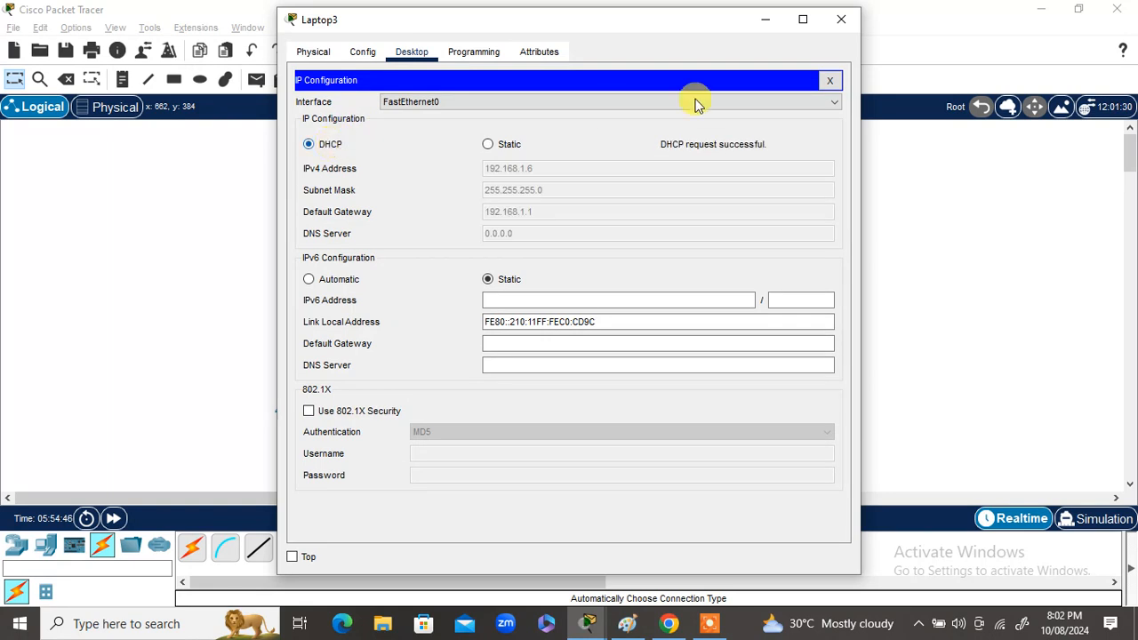
{"action": "left_click", "coordinate": [840, 20]}
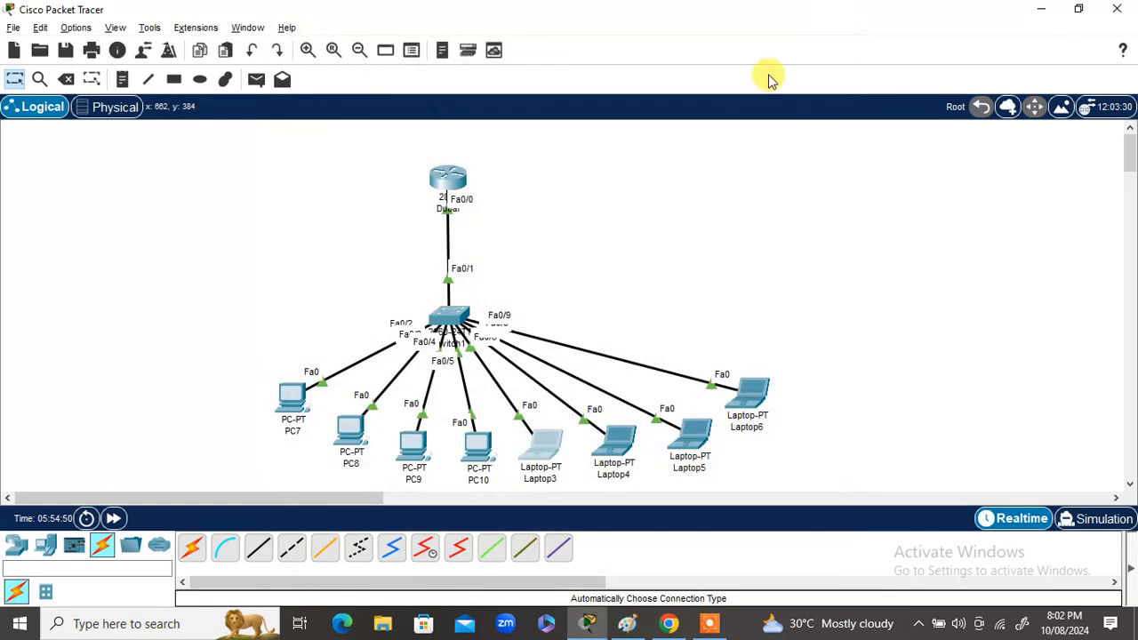
- Switch Laptop4's IPv4 configuration from static to DHCP and close its window
{"action": "left_click", "coordinate": [611, 445]}
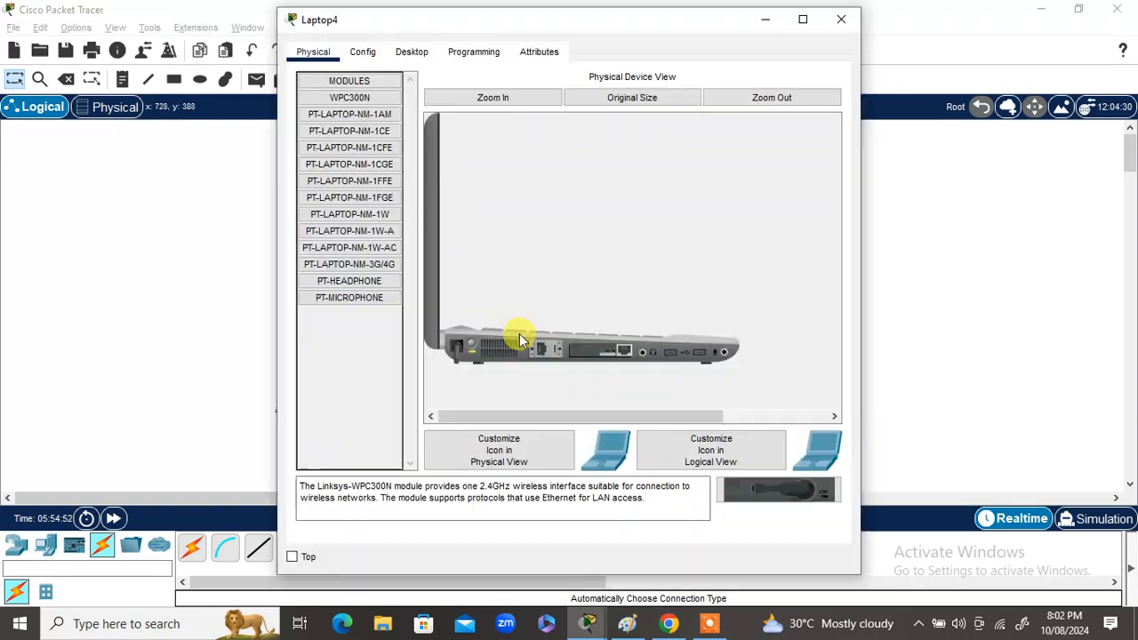
{"action": "left_click", "coordinate": [413, 51]}
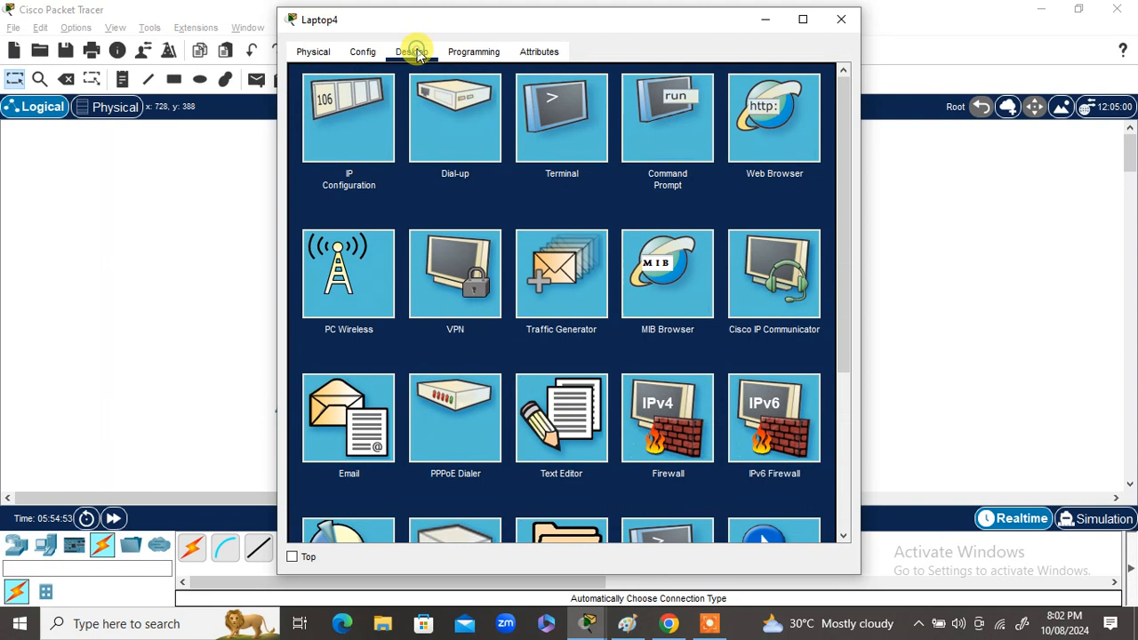
{"action": "left_click", "coordinate": [351, 120]}
{"action": "left_click", "coordinate": [324, 146]}
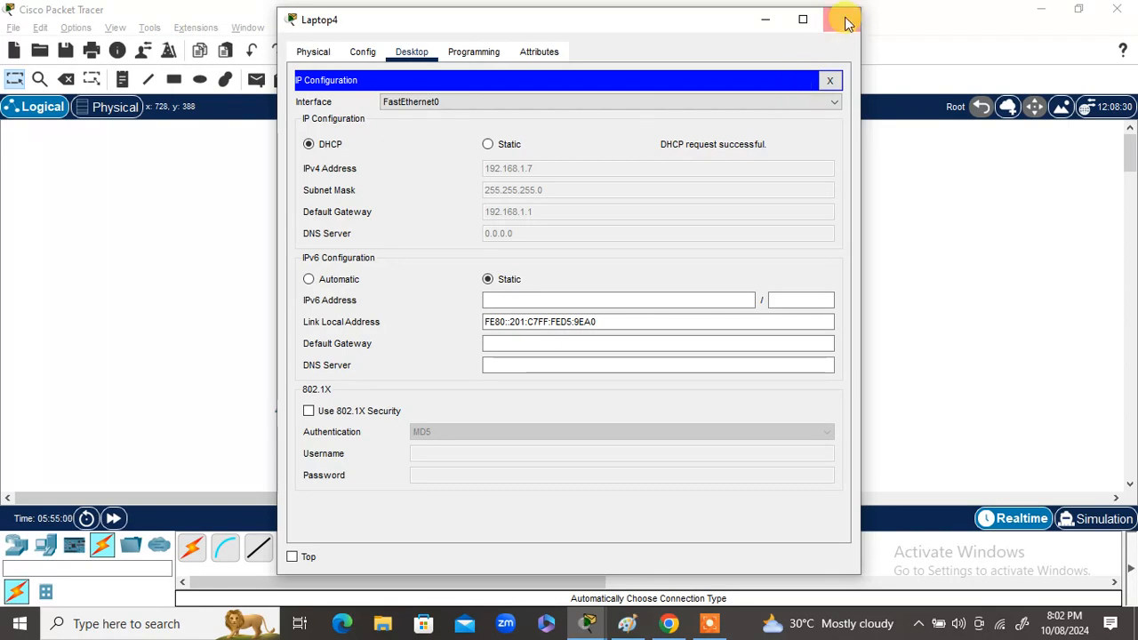
{"action": "left_click", "coordinate": [842, 20]}
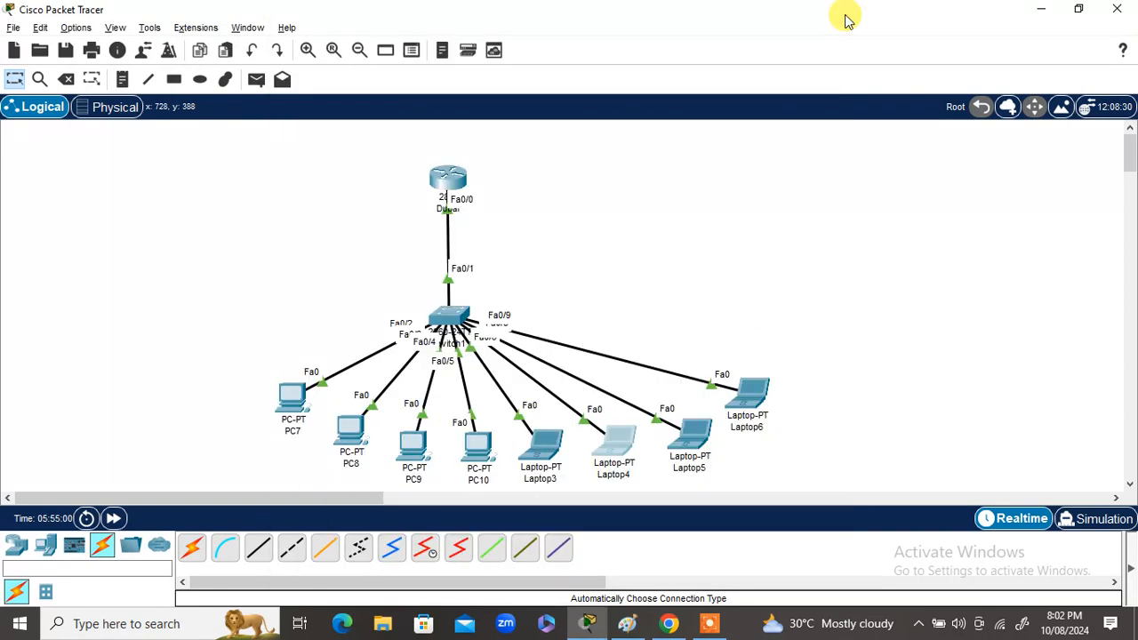
- Switch Laptop5's IPv4 configuration from static to DHCP and close its window
{"action": "left_click", "coordinate": [687, 443]}
{"action": "left_click", "coordinate": [412, 52]}
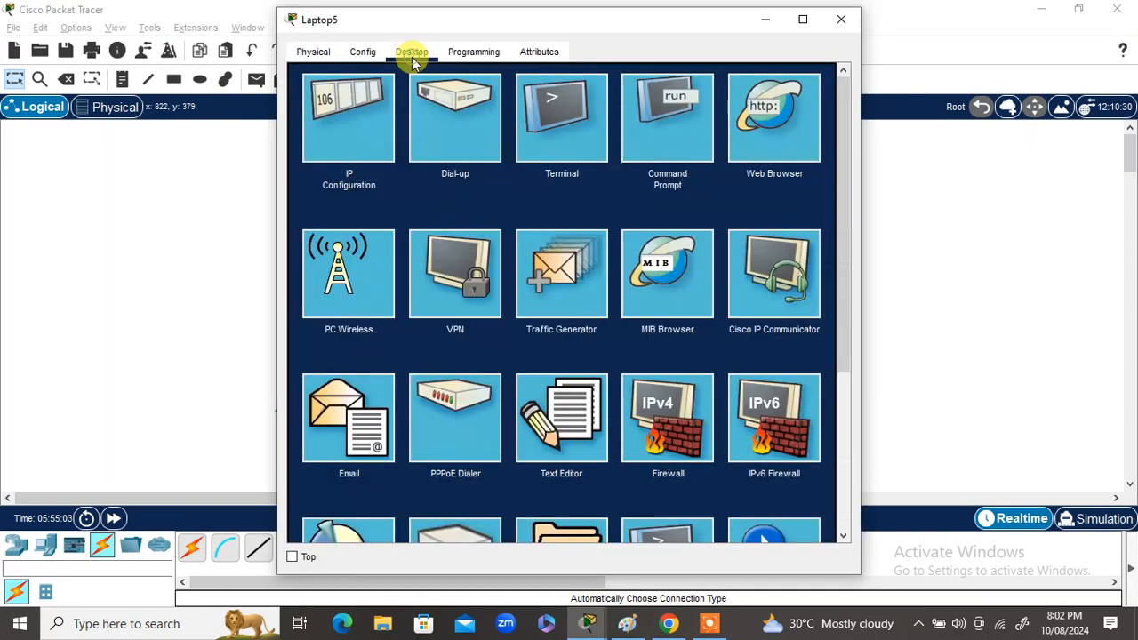
{"action": "left_click", "coordinate": [363, 122]}
{"action": "left_click", "coordinate": [328, 146]}
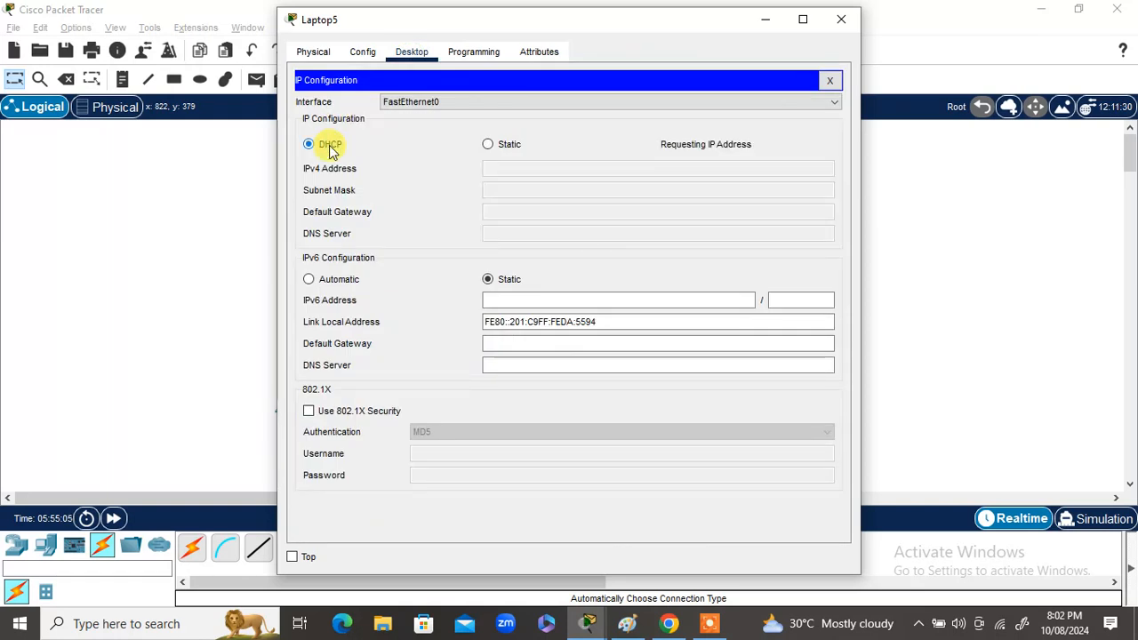
{"action": "left_click", "coordinate": [855, 18]}
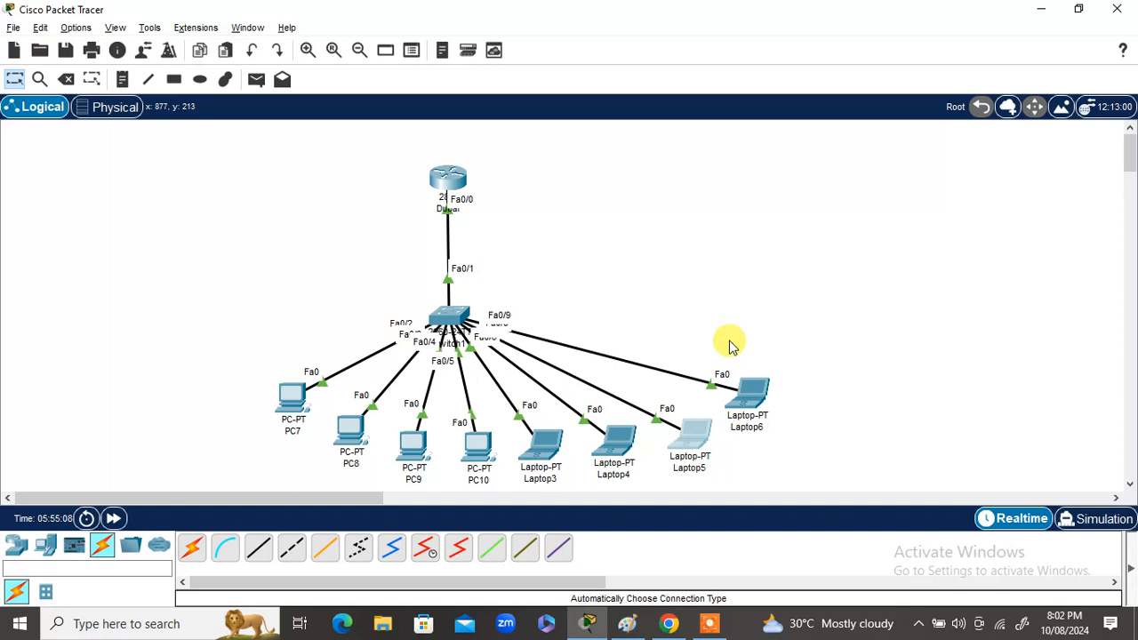
- Switch Laptop6's IPv4 configuration from static to DHCP and close its window
{"action": "left_click", "coordinate": [743, 395]}
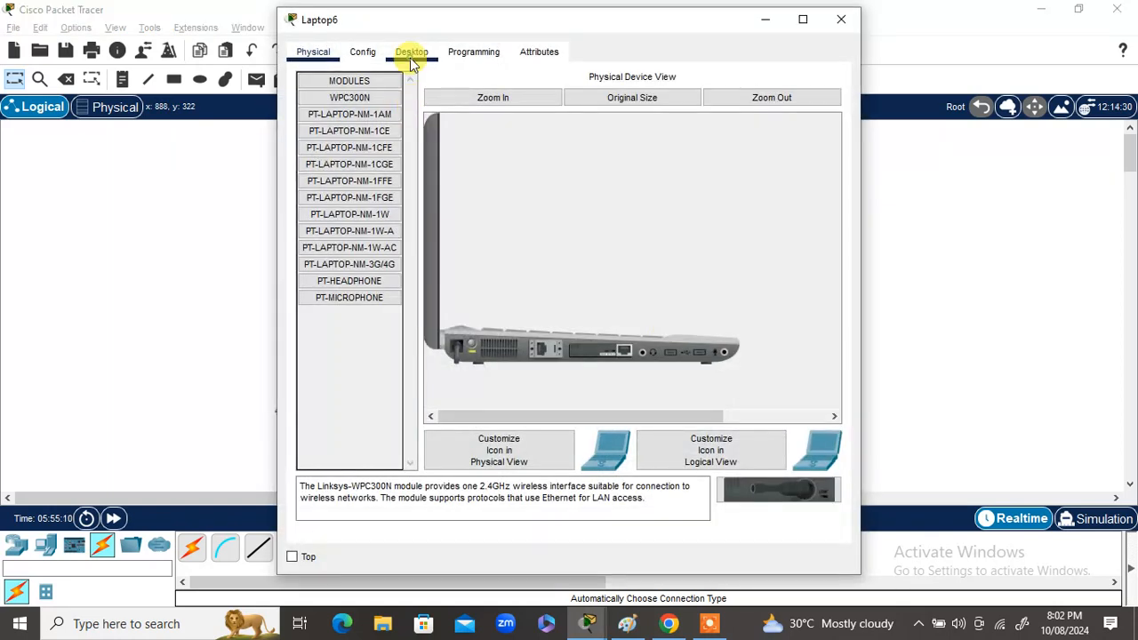
{"action": "left_click", "coordinate": [411, 53]}
{"action": "left_click", "coordinate": [348, 114]}
{"action": "left_click", "coordinate": [309, 144]}
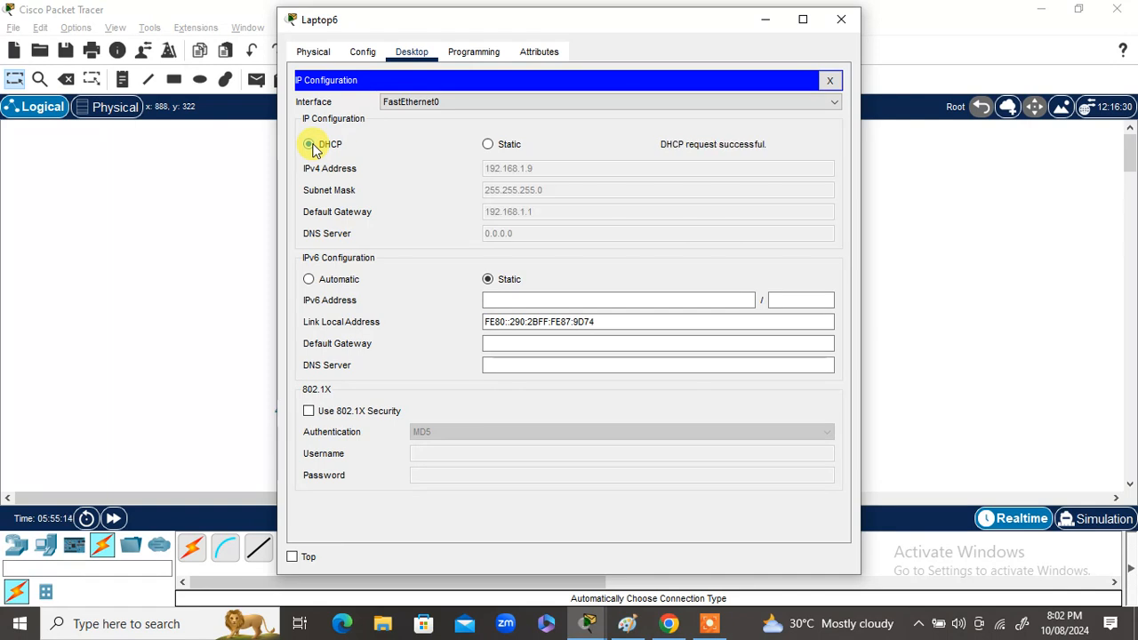
{"action": "left_click", "coordinate": [841, 21]}
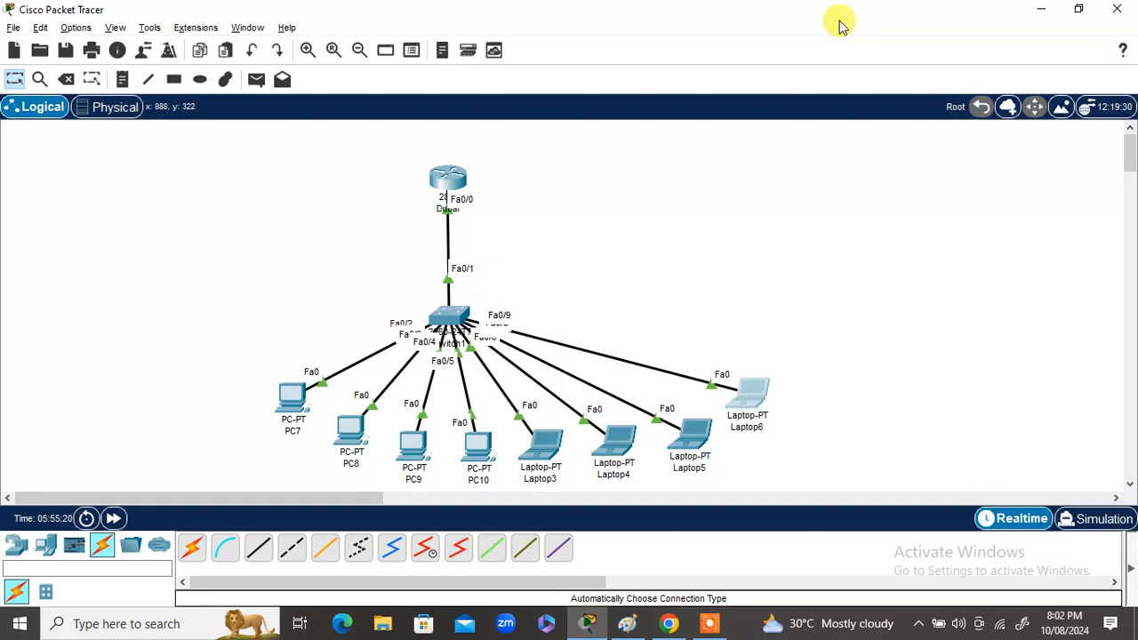
- Open the Dubai router's command line and leave interface configuration for global configuration mode with exit
{"action": "left_click", "coordinate": [451, 182]}
{"action": "key", "text": "Return"}
{"action": "key", "text": "Return"}
{"action": "key", "text": "Return"}
{"action": "key", "text": "Return"}
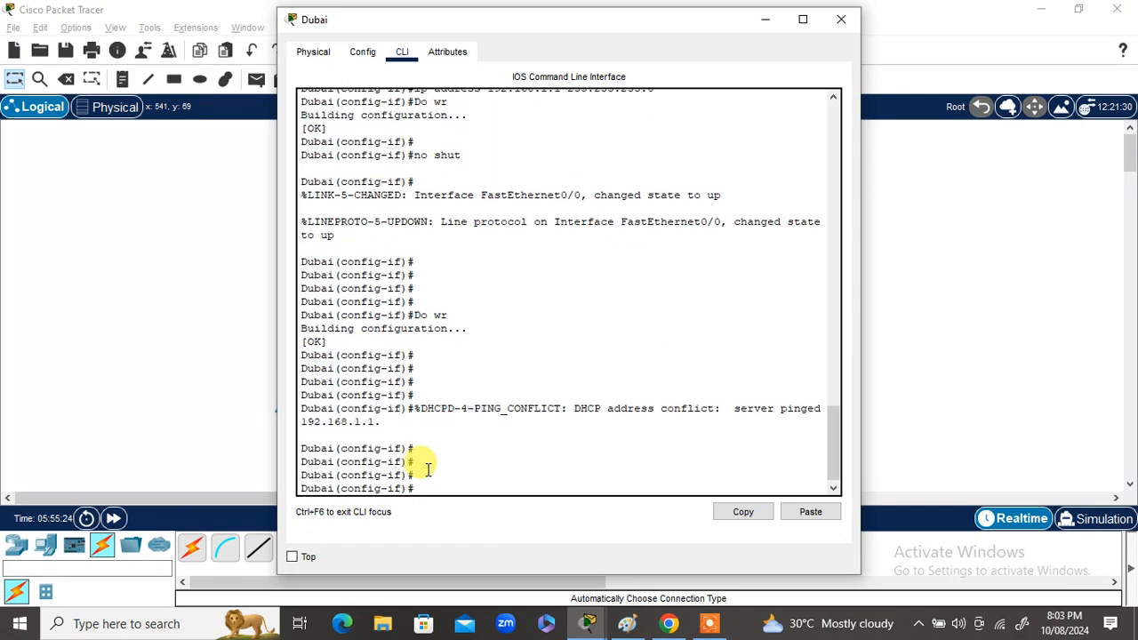
{"action": "key", "text": "Return"}
{"action": "type", "text": "exit"}
{"action": "key", "text": "Return"}
{"action": "key", "text": "Return"}
{"action": "key", "text": "Return"}
{"action": "key", "text": "Return"}
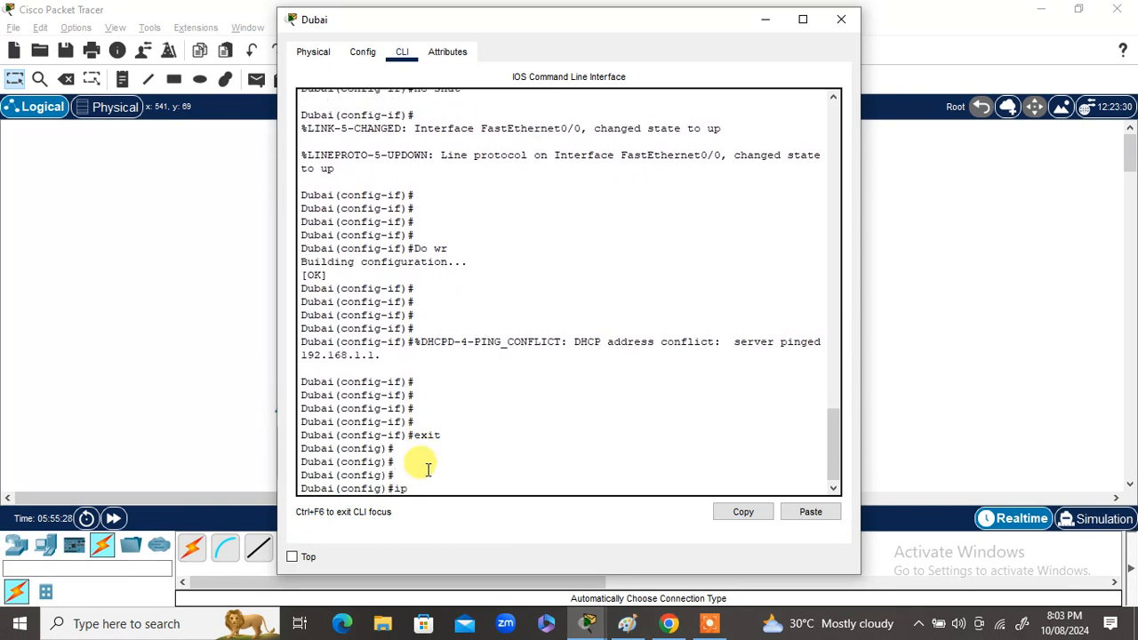
- Exclude addresses 192.168.1.2 through 192.168.1.4 from DHCP assignment on the Dubai router with ip dhcp excluded-address
{"action": "type", "text": "ip dhcp e"}
{"action": "key", "text": "Tab"}
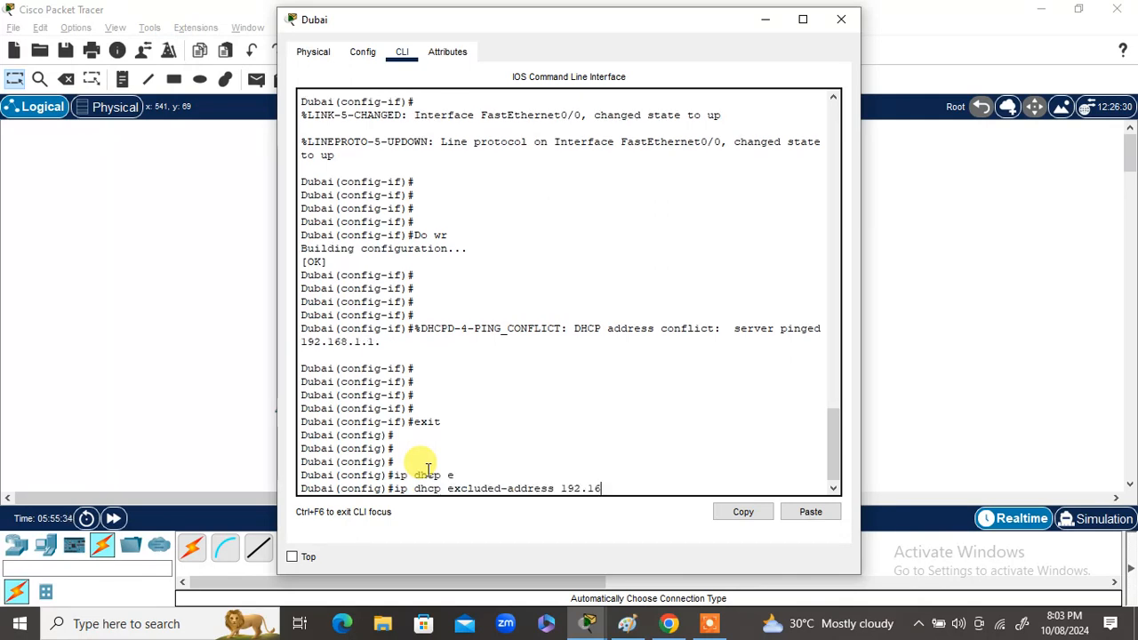
{"action": "type", "text": "192.168.1.2 192.168.1.4"}
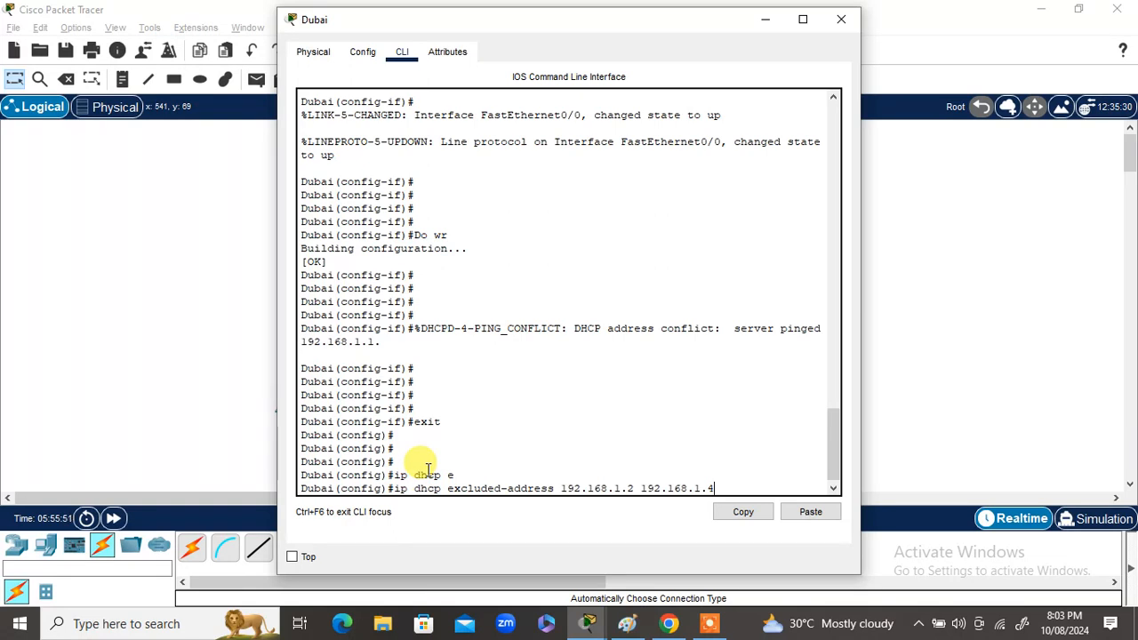
{"action": "key", "text": "Return"}
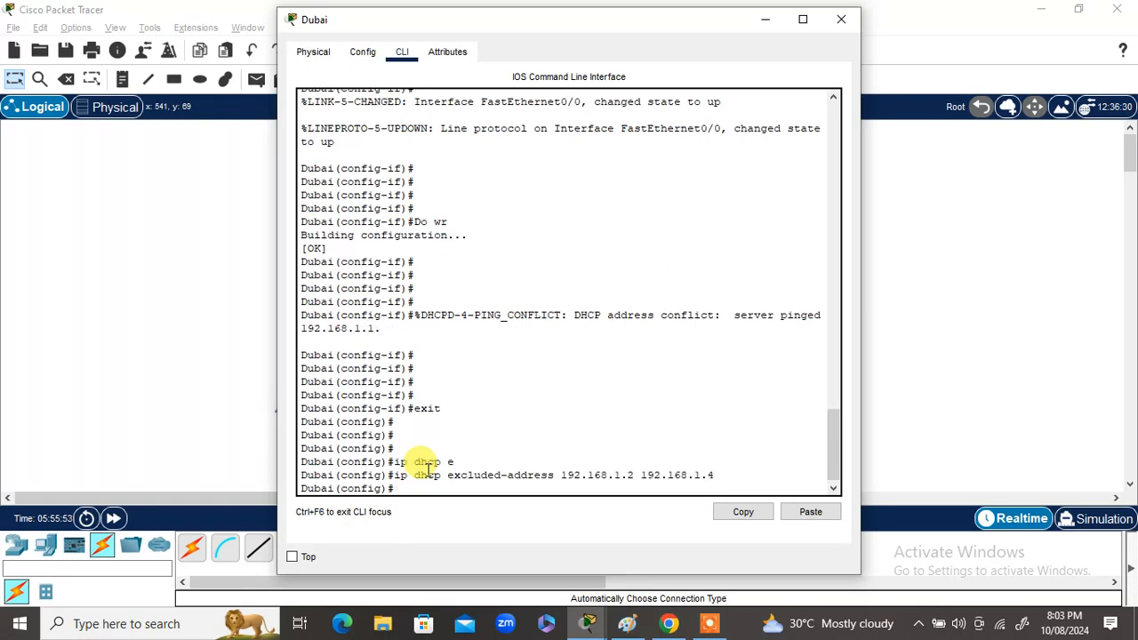
- Save the Dubai router's running configuration with do wr and close its window
{"action": "type", "text": "do wr"}
{"action": "key", "text": "Return"}
{"action": "key", "text": "Return"}
{"action": "key", "text": "Return"}
{"action": "key", "text": "Return"}
{"action": "key", "text": "Return"}
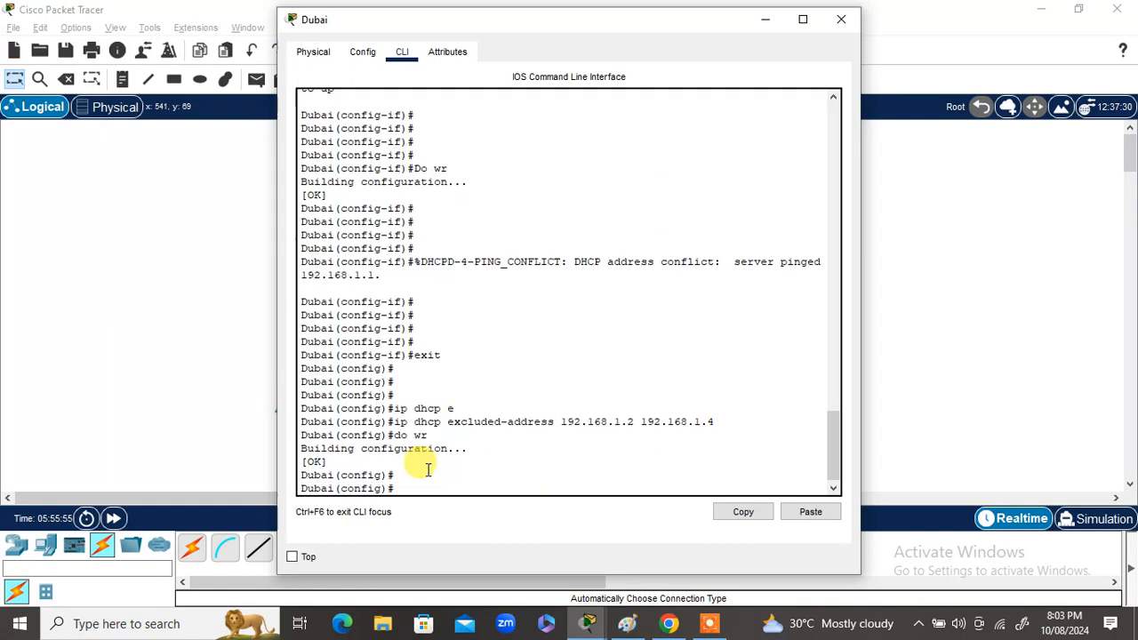
{"action": "left_click", "coordinate": [840, 20]}
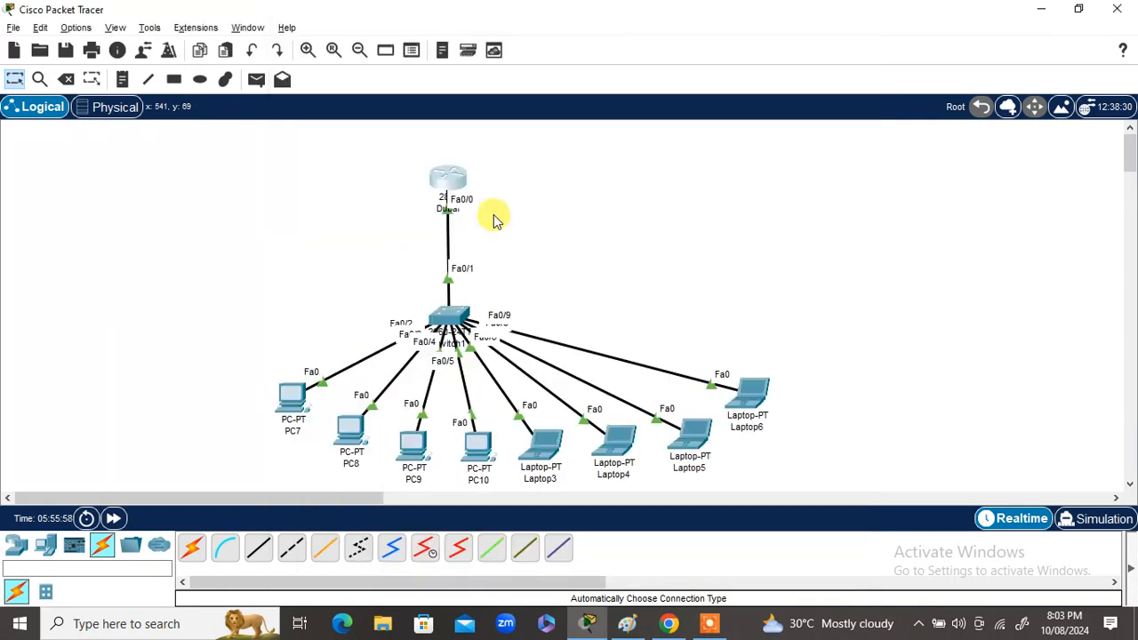
- Renew PC7's IPv4 address by switching its configuration to static and back to DHCP, and close its window
{"action": "left_click", "coordinate": [292, 404]}
{"action": "left_click", "coordinate": [329, 149]}
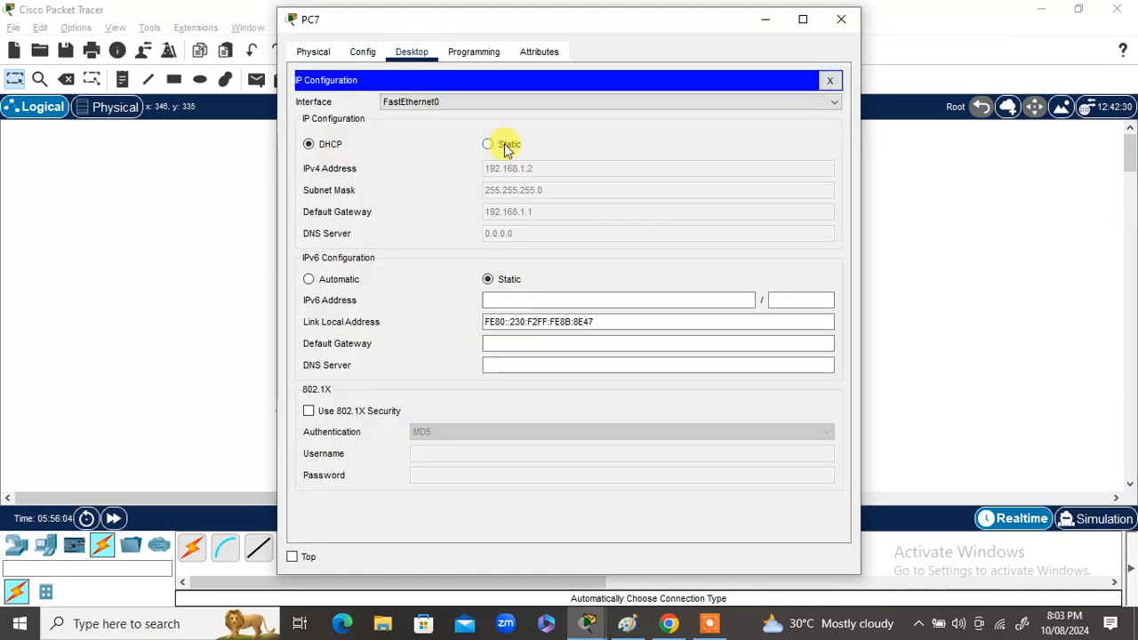
{"action": "left_click", "coordinate": [503, 147]}
{"action": "left_click", "coordinate": [309, 146]}
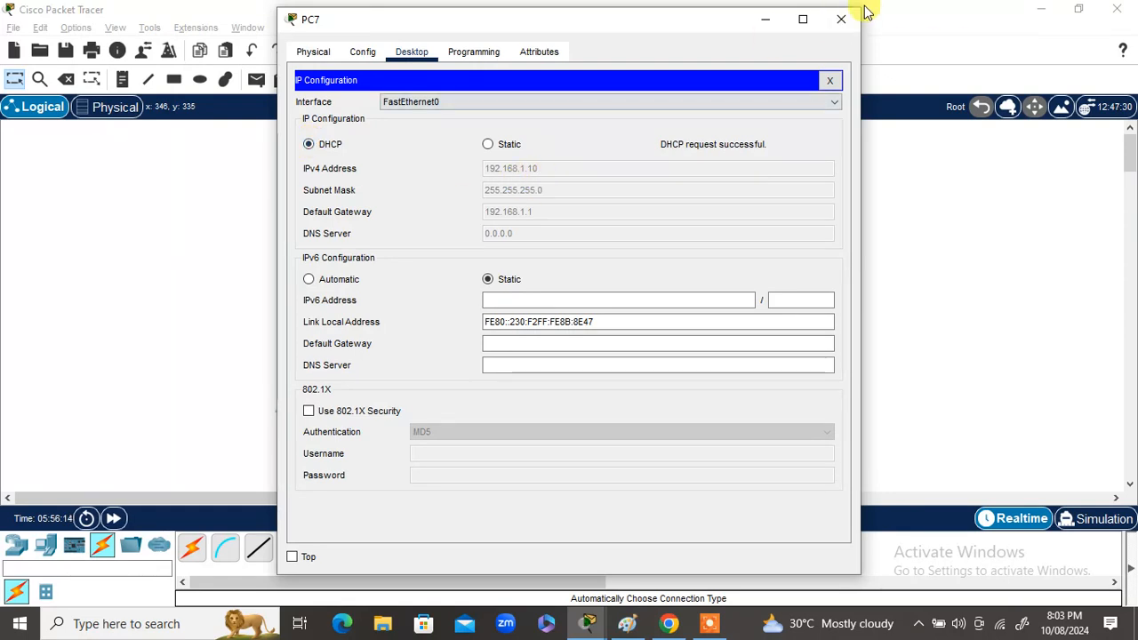
{"action": "left_click", "coordinate": [840, 18]}
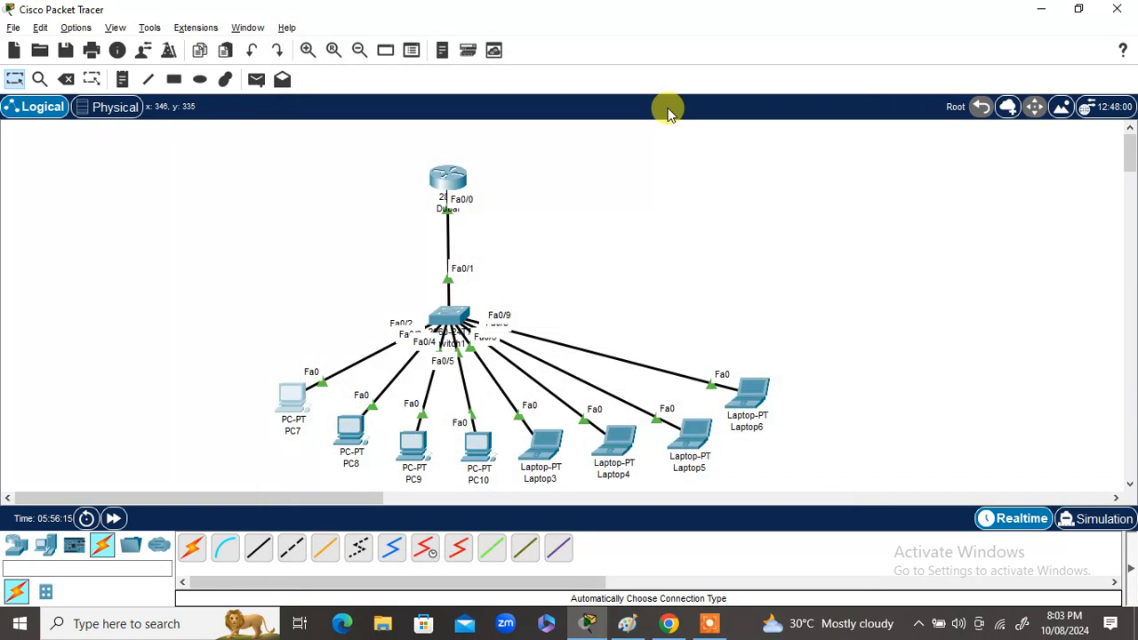
- Renew PC8's IPv4 address by switching its configuration to static and back to DHCP, and close its window
{"action": "left_click", "coordinate": [359, 432]}
{"action": "left_click", "coordinate": [365, 127]}
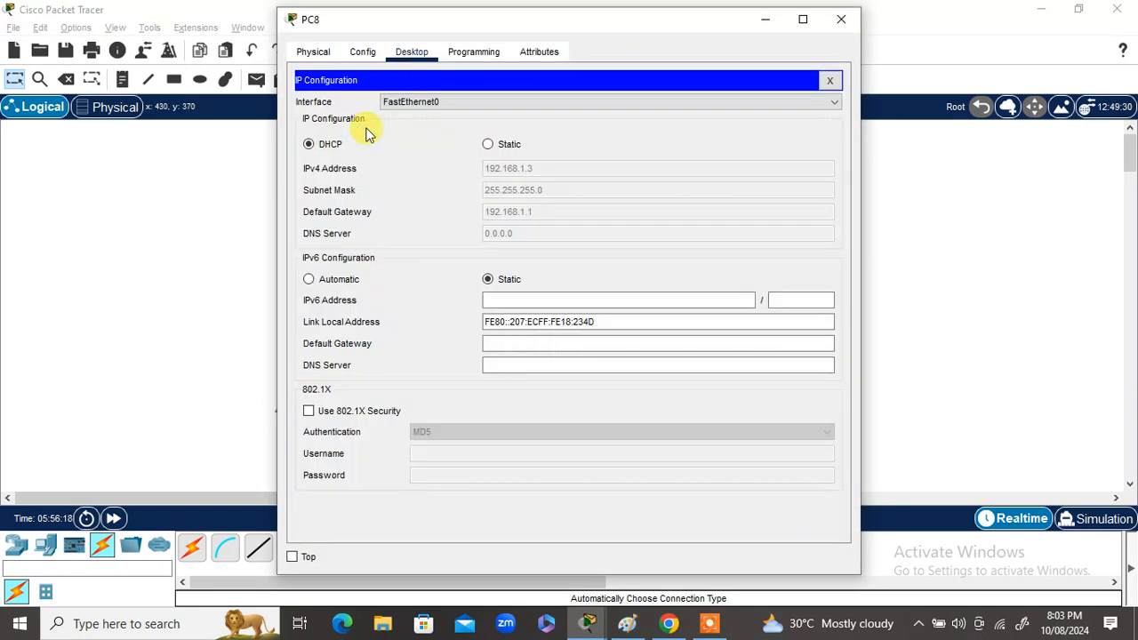
{"action": "left_click", "coordinate": [486, 145]}
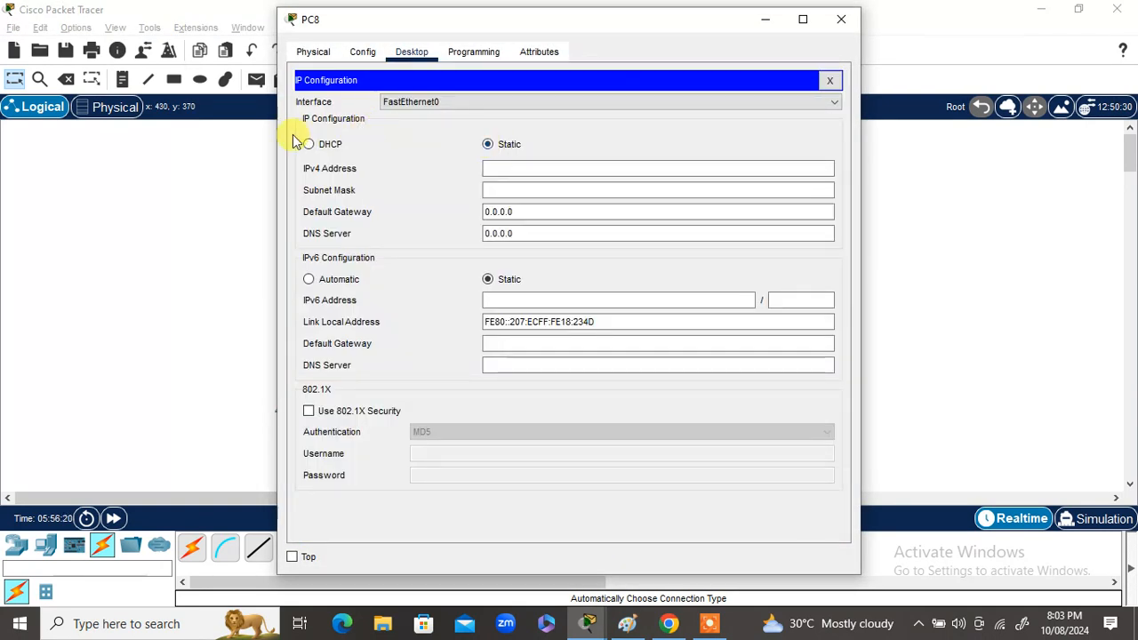
{"action": "left_click", "coordinate": [308, 145]}
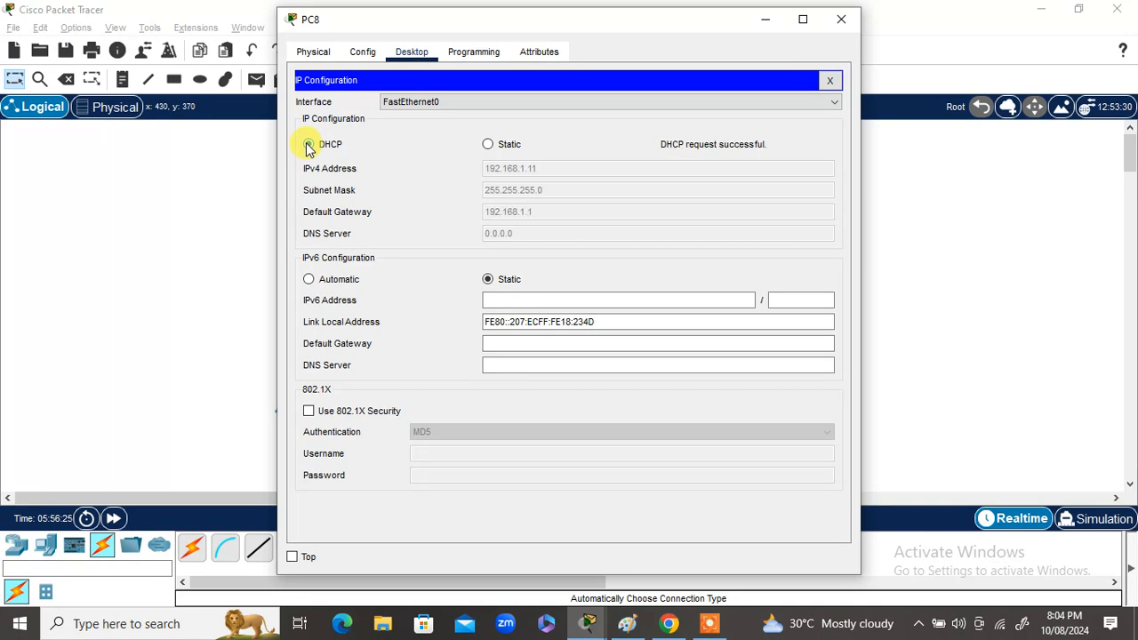
{"action": "left_click", "coordinate": [852, 23]}
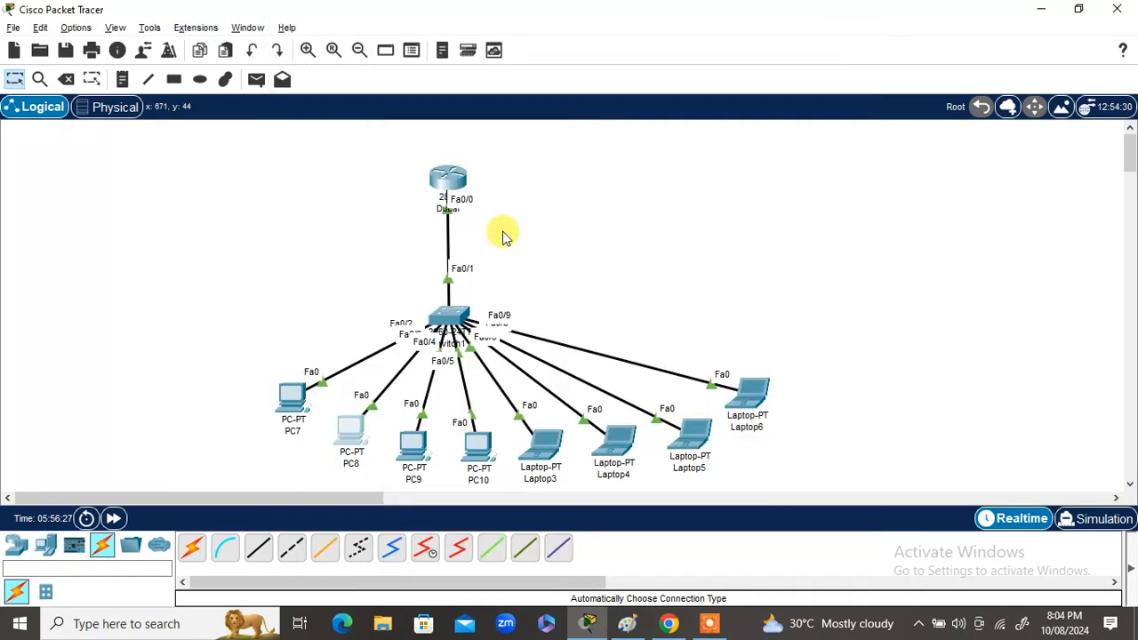
- Renew PC9's IPv4 address by switching its configuration to static and back to DHCP, and close its window
{"action": "left_click", "coordinate": [414, 453]}
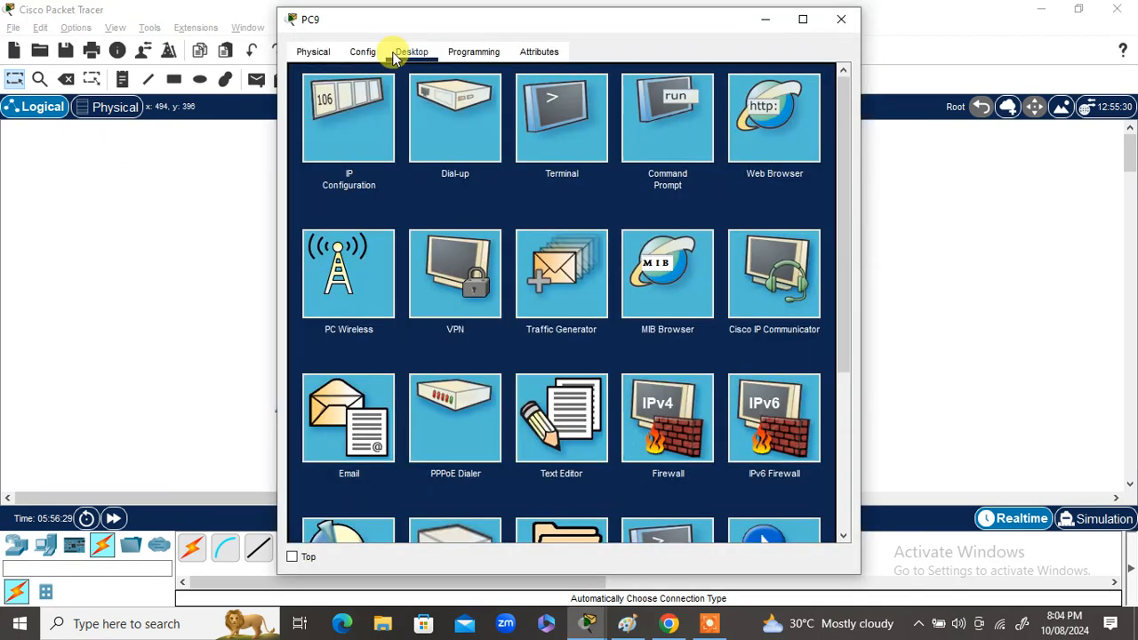
{"action": "left_click", "coordinate": [333, 130]}
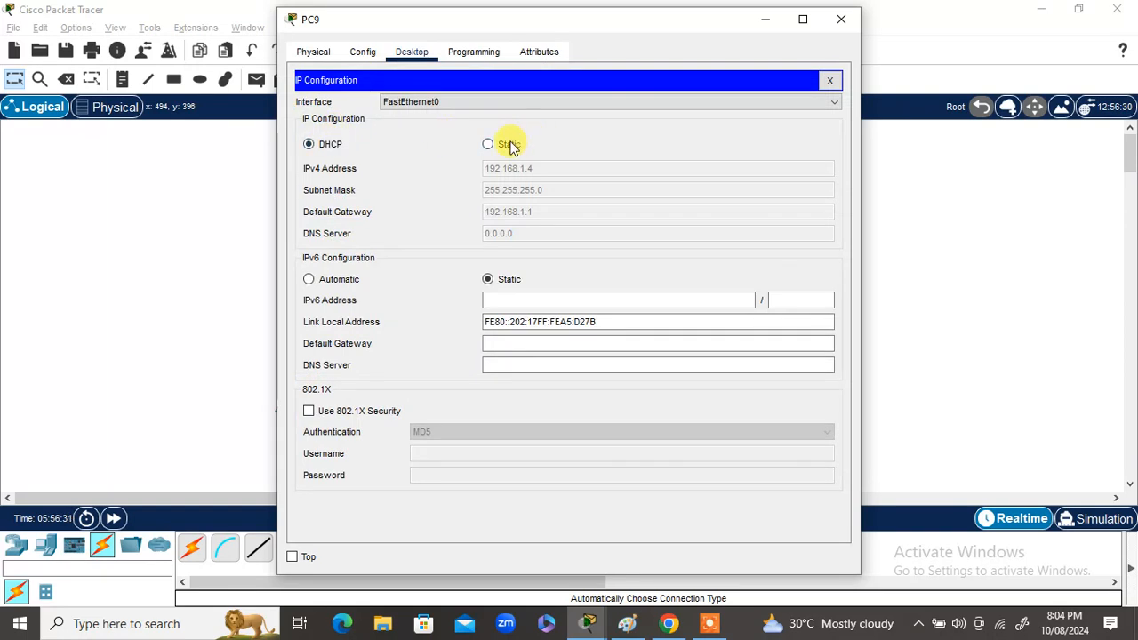
{"action": "left_click", "coordinate": [491, 145]}
{"action": "left_click", "coordinate": [315, 150]}
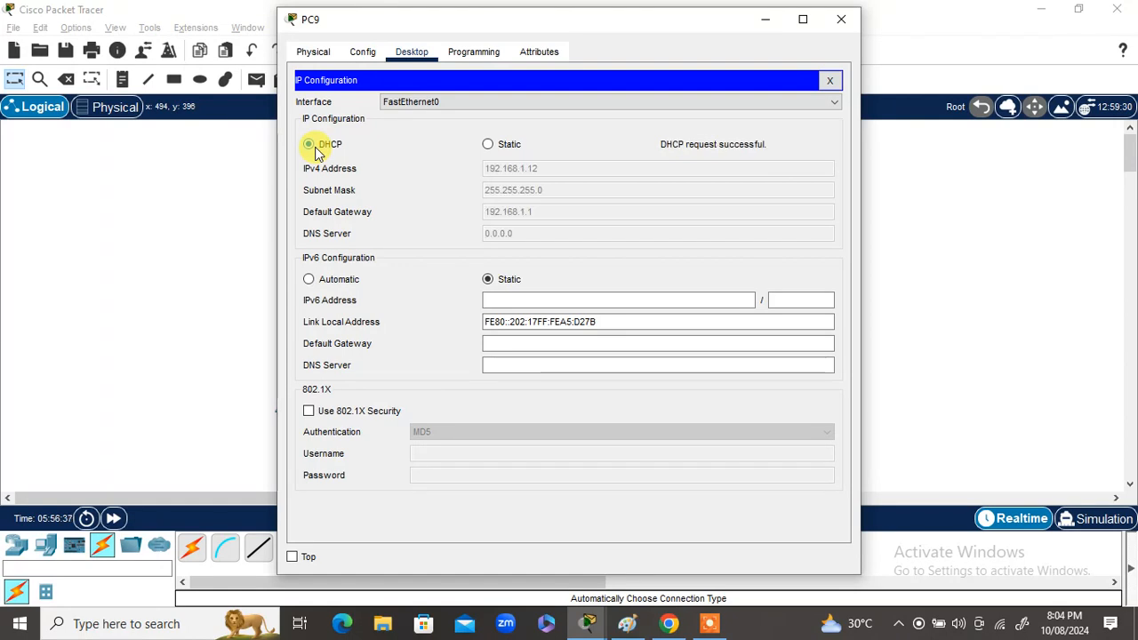
{"action": "left_click", "coordinate": [840, 20]}
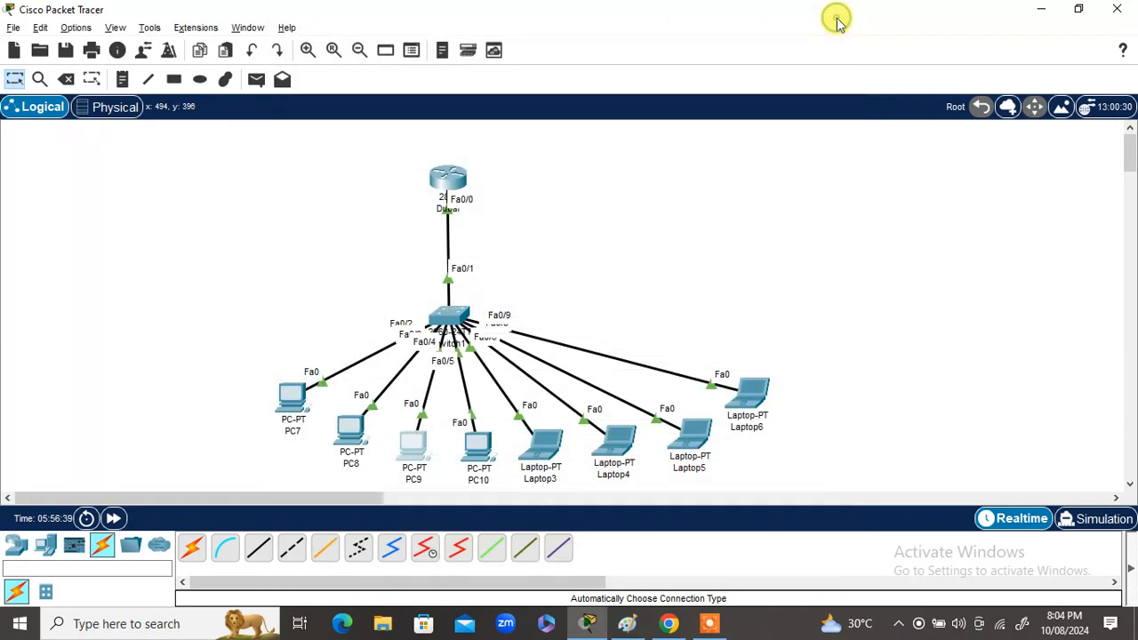
- Request a new IPv4 address on PC10 by switching its configuration to static and back to DHCP twice
{"action": "left_click", "coordinate": [474, 453]}
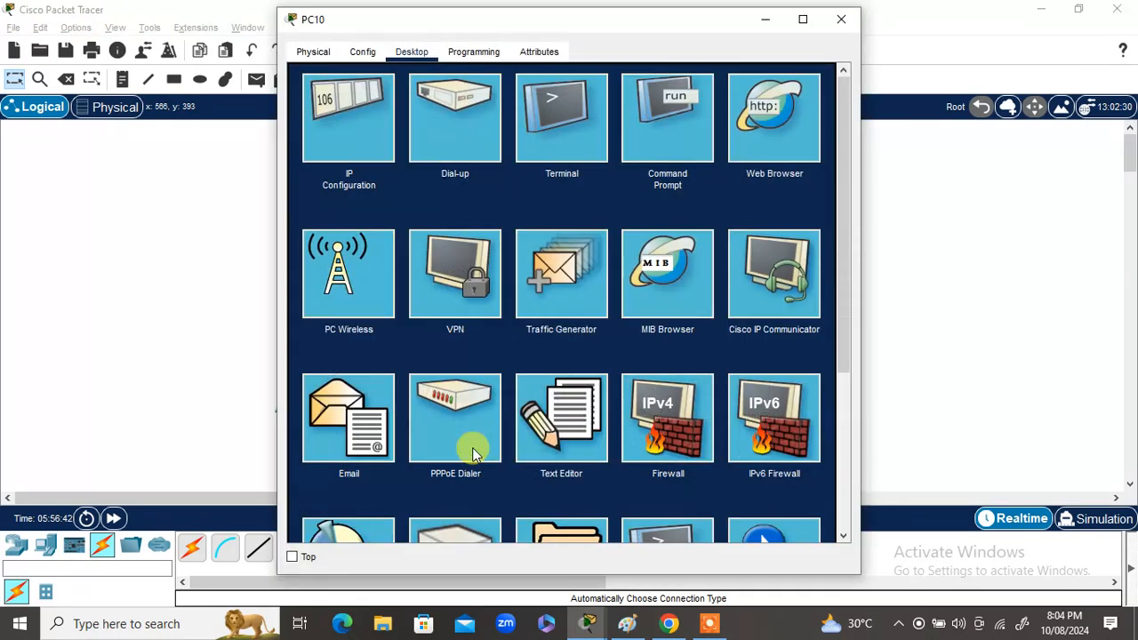
{"action": "left_click", "coordinate": [343, 121]}
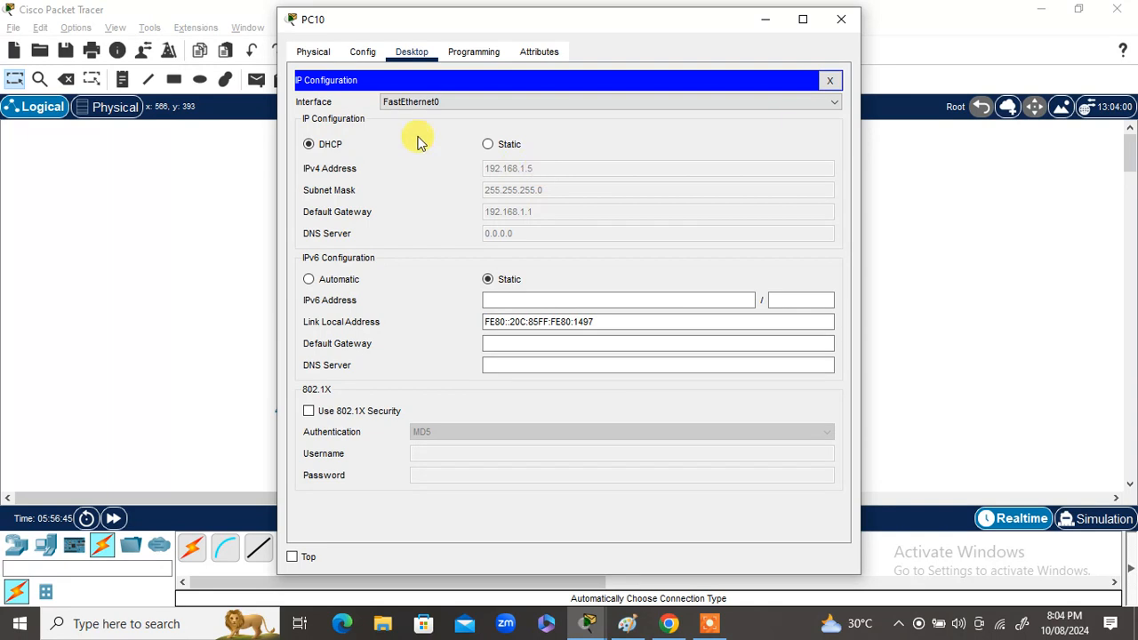
{"action": "left_click", "coordinate": [491, 145]}
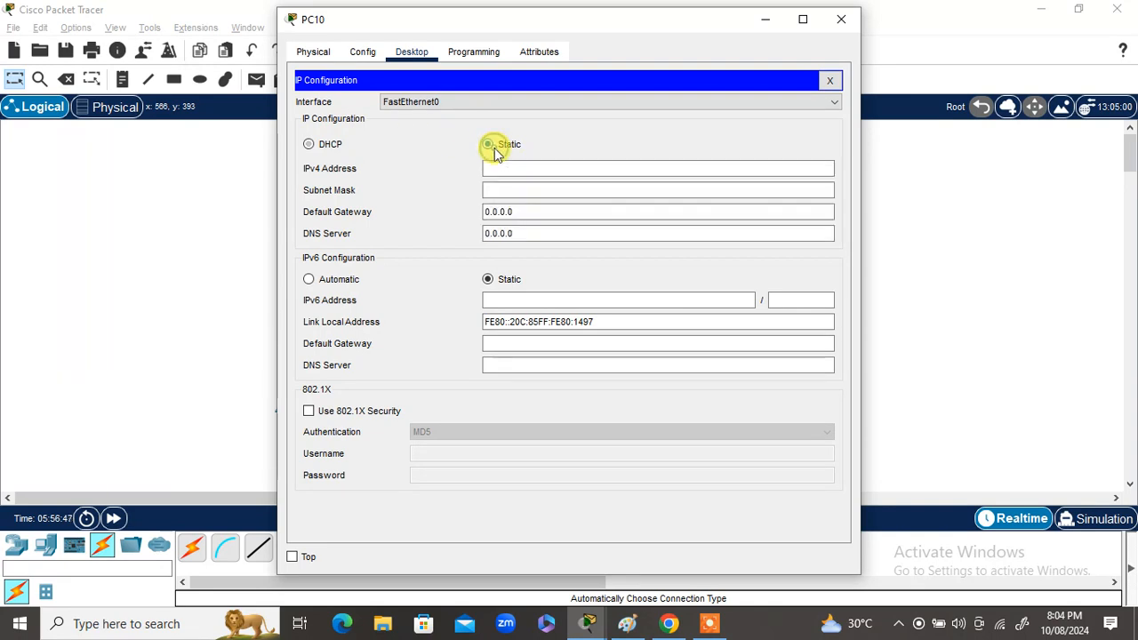
{"action": "left_click", "coordinate": [309, 143]}
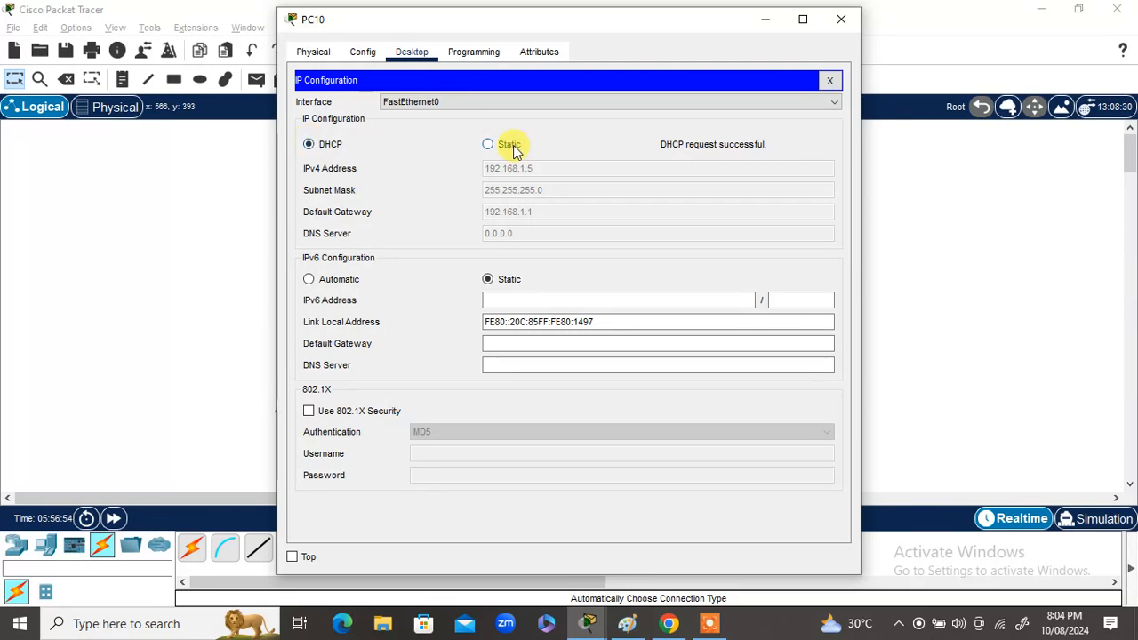
{"action": "left_click", "coordinate": [503, 146]}
{"action": "left_click", "coordinate": [321, 147]}
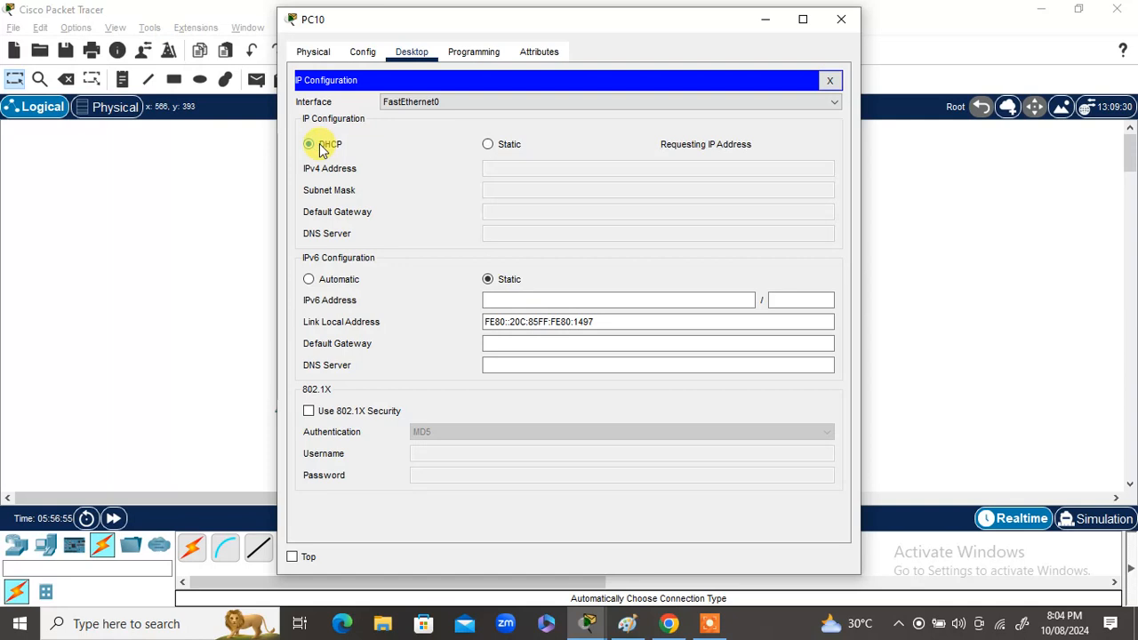